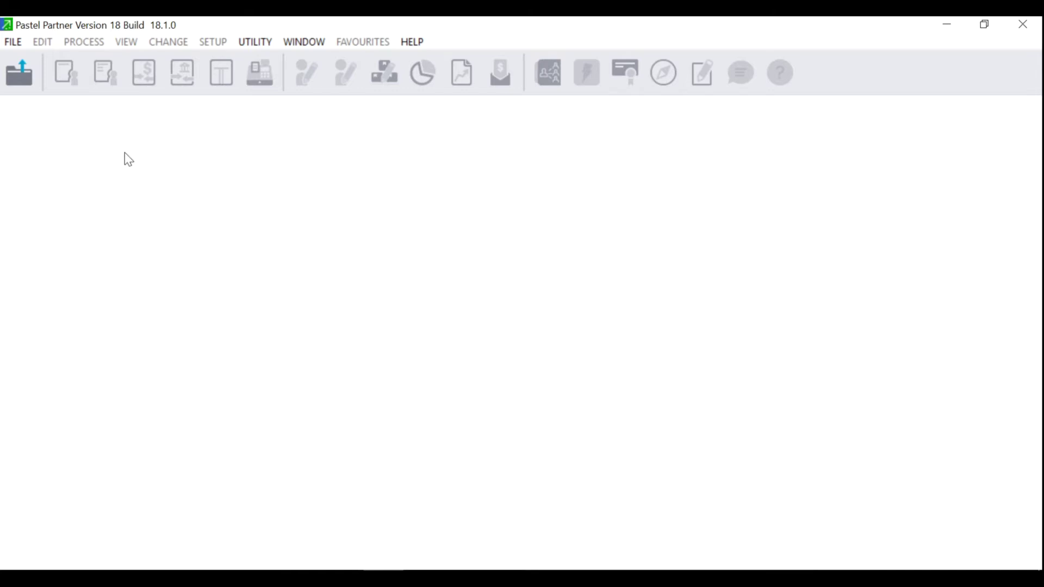
Start a new company named NEWCO18 from File > New, keeping Use Setup Assistant
left_click(14, 42)
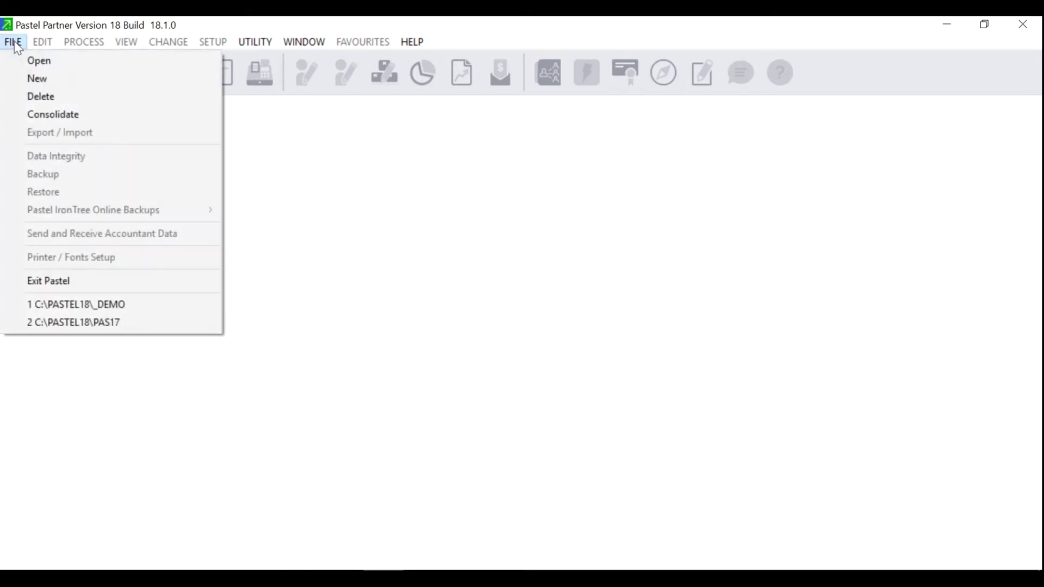
left_click(17, 77)
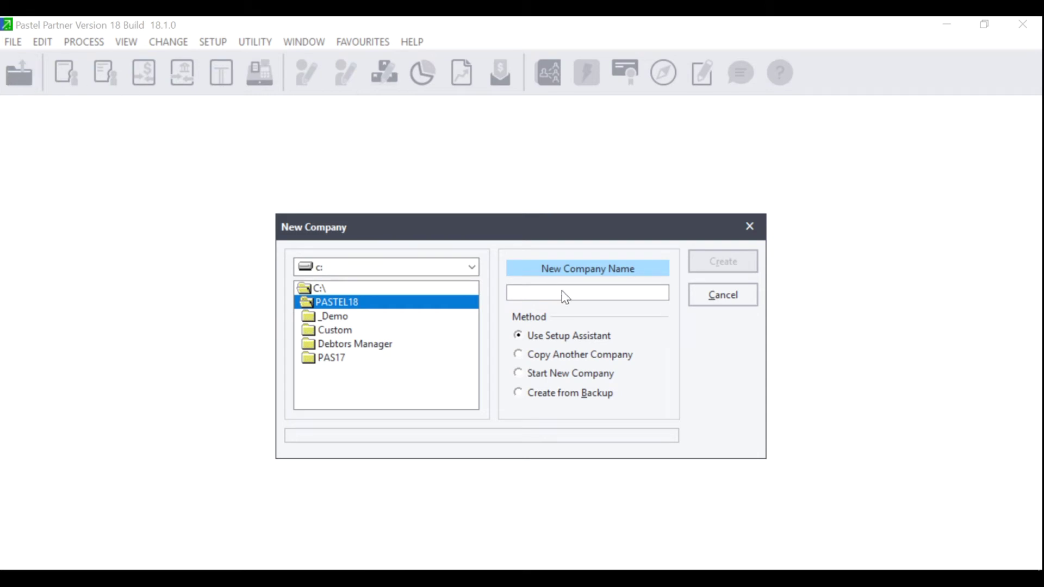
left_click(546, 292)
type("NEWCO")
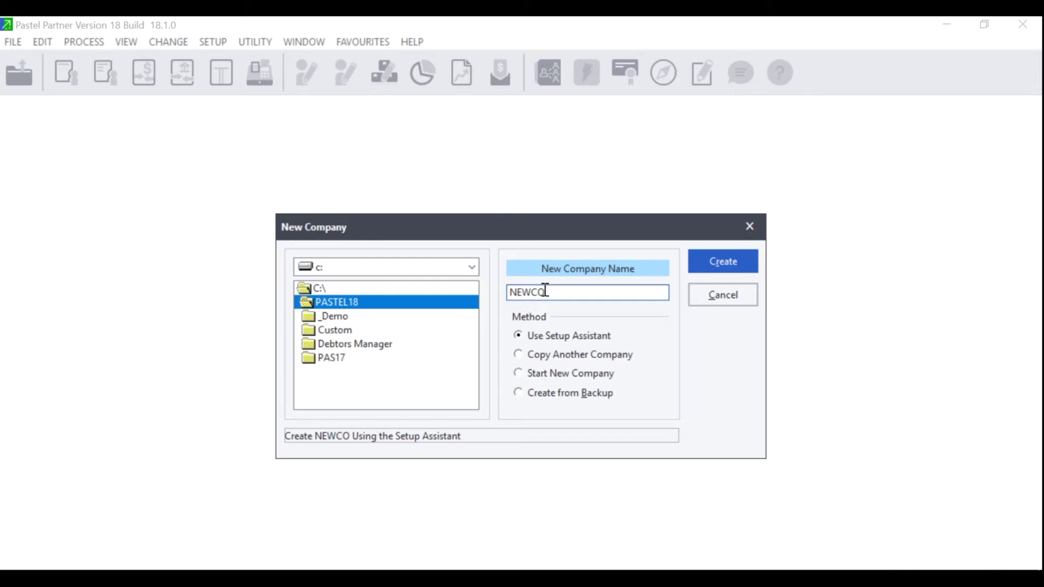
type("18")
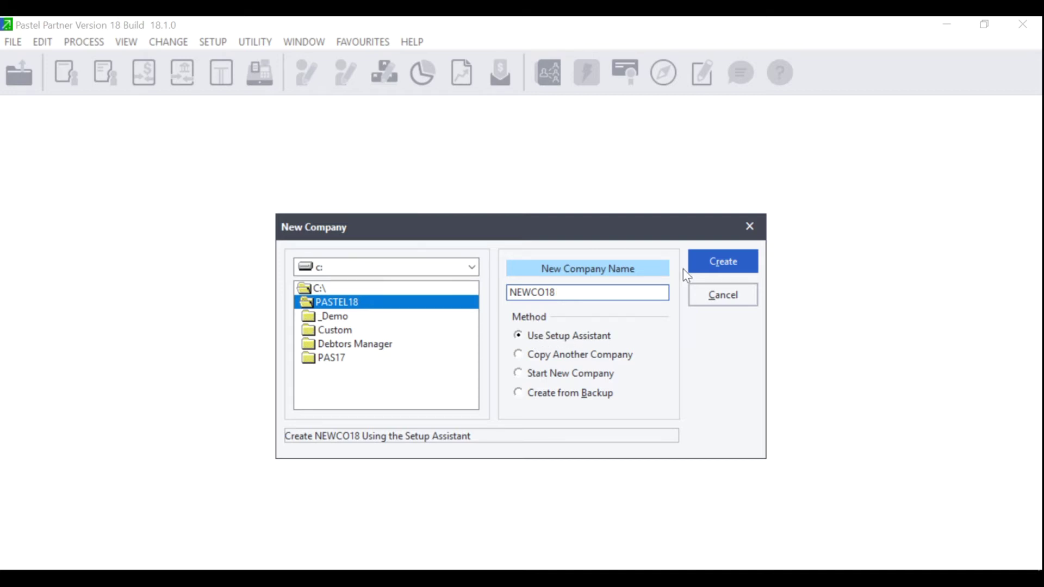
left_click(718, 267)
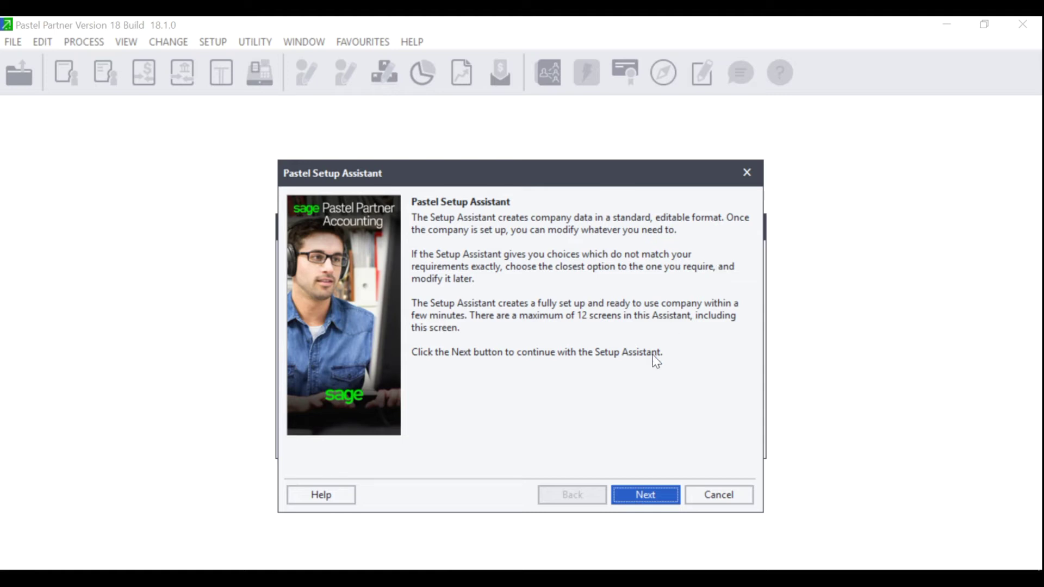
Move past the Setup Assistant introduction to the Company Information page
left_click(654, 497)
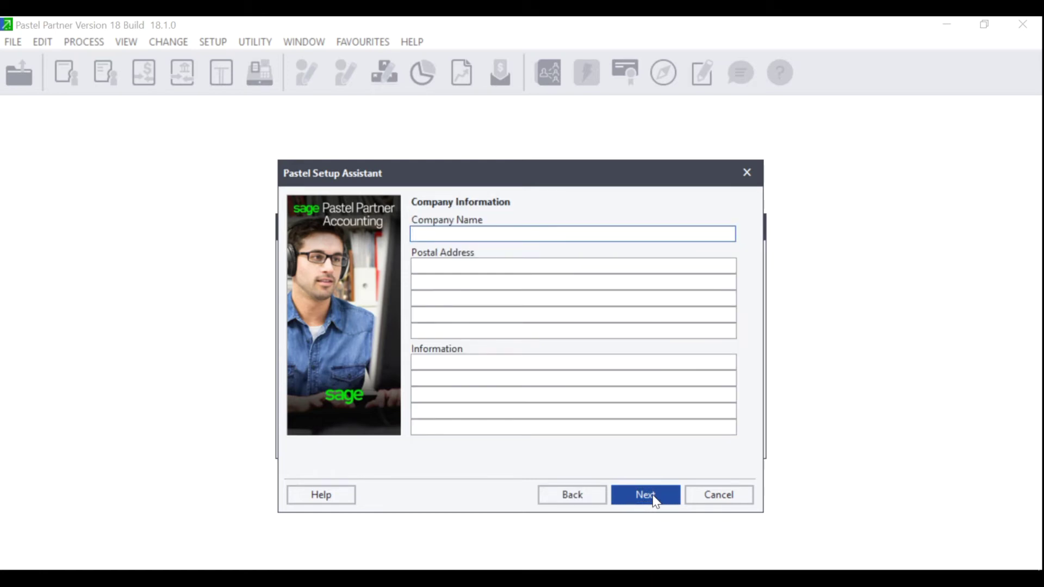
Enter 'Full company name' as the company name, leaving address and information lines blank
type("Full company name")
left_click(469, 281)
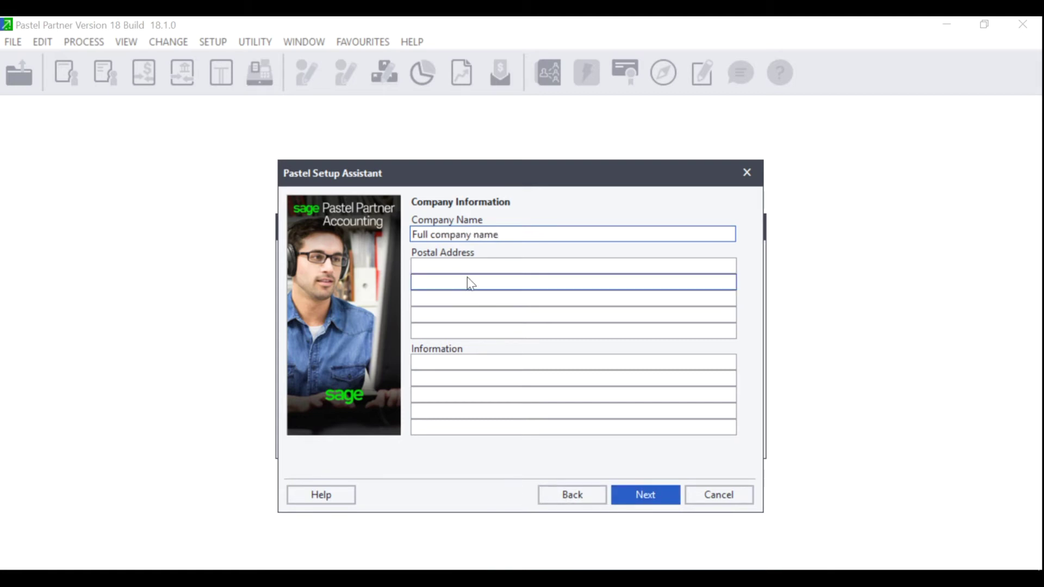
left_click(437, 362)
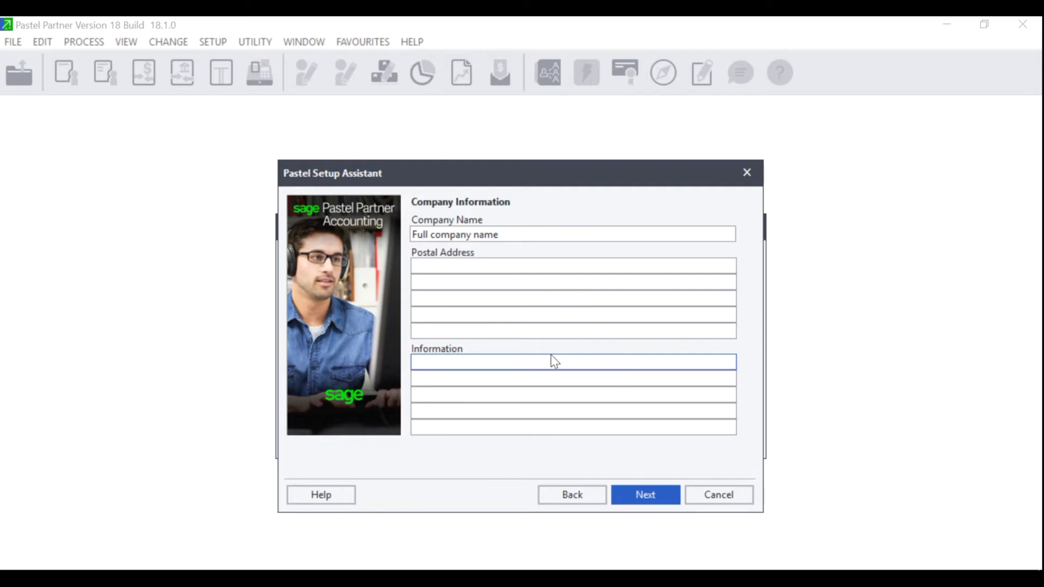
left_click(642, 495)
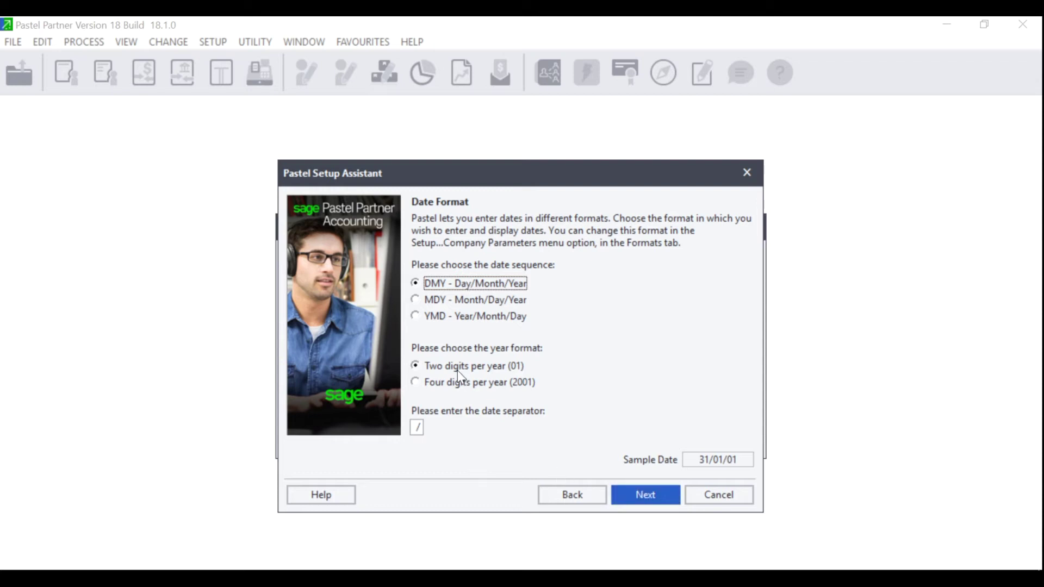
Choose four-digit years for the date format (31/01/2001)
left_click(449, 383)
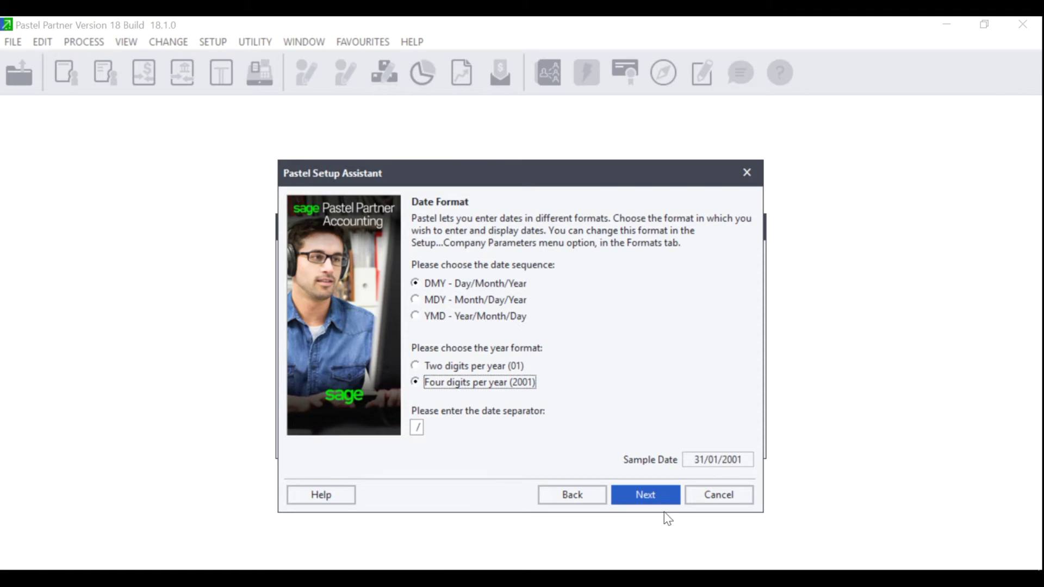
left_click(646, 492)
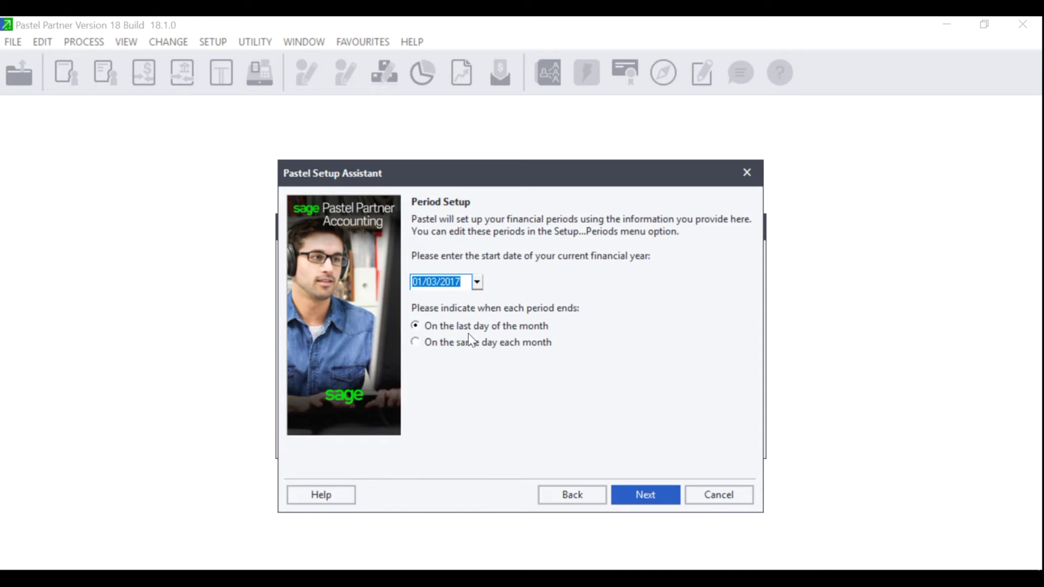
Keep 01/03/2017 as the year start, with periods ending on each month's last day
left_click(477, 282)
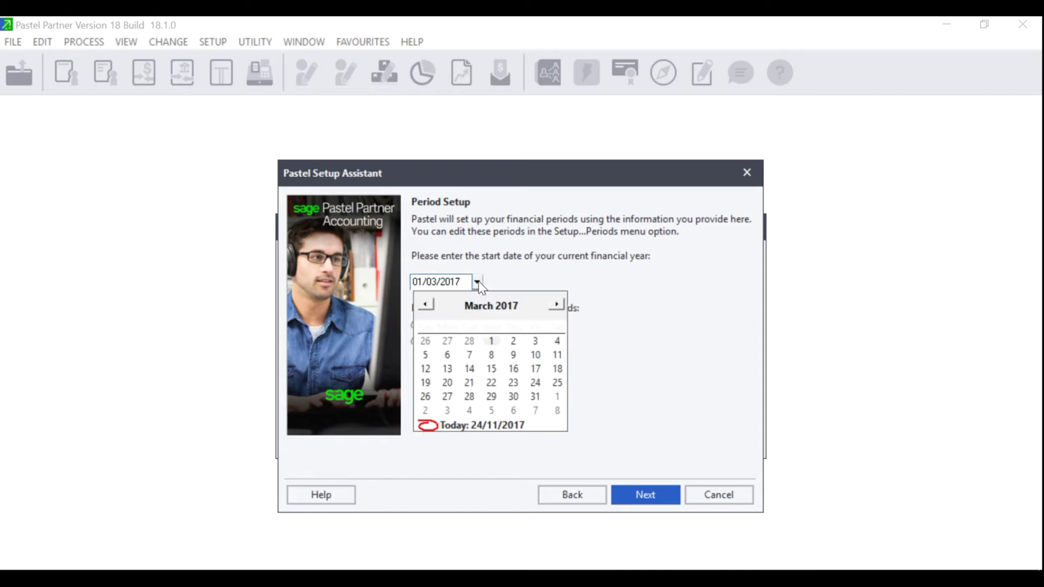
left_click(495, 344)
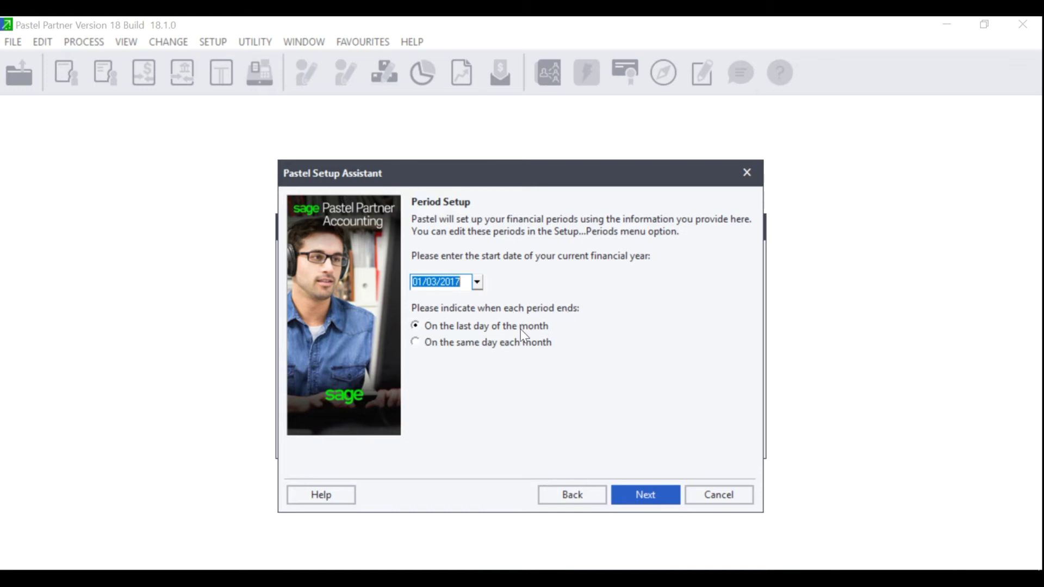
left_click(430, 343)
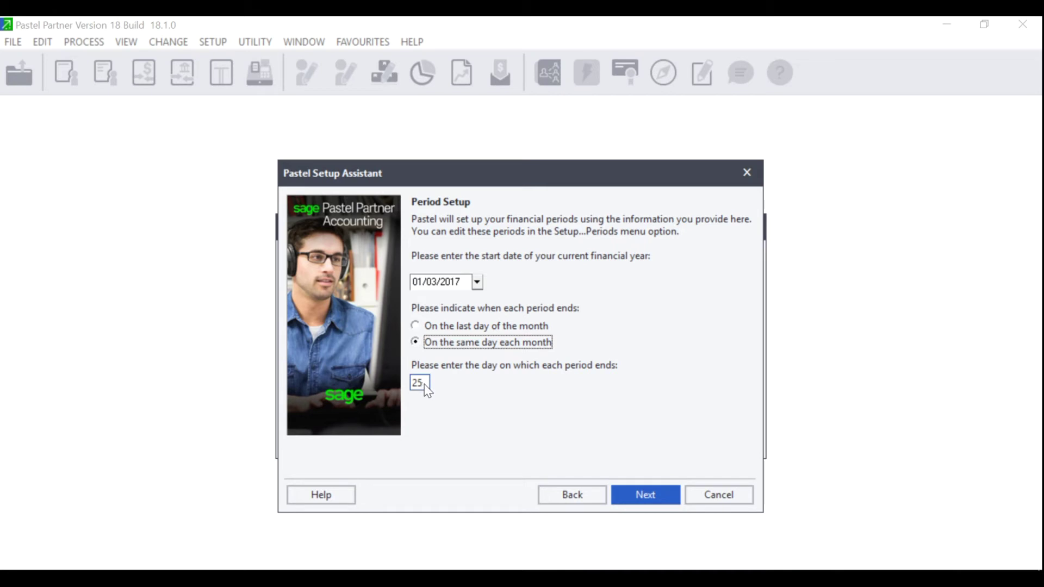
left_click(446, 326)
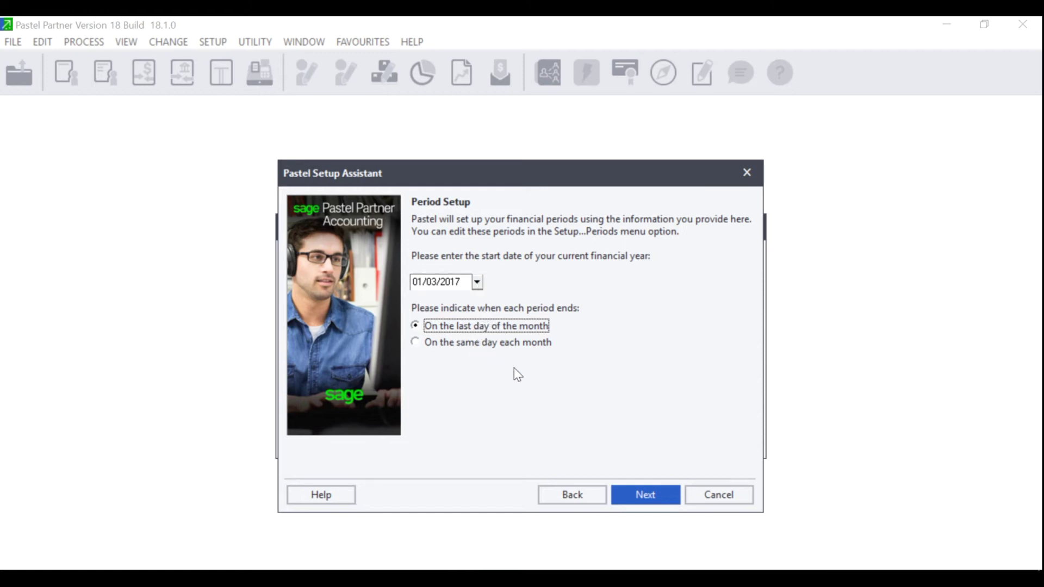
left_click(647, 496)
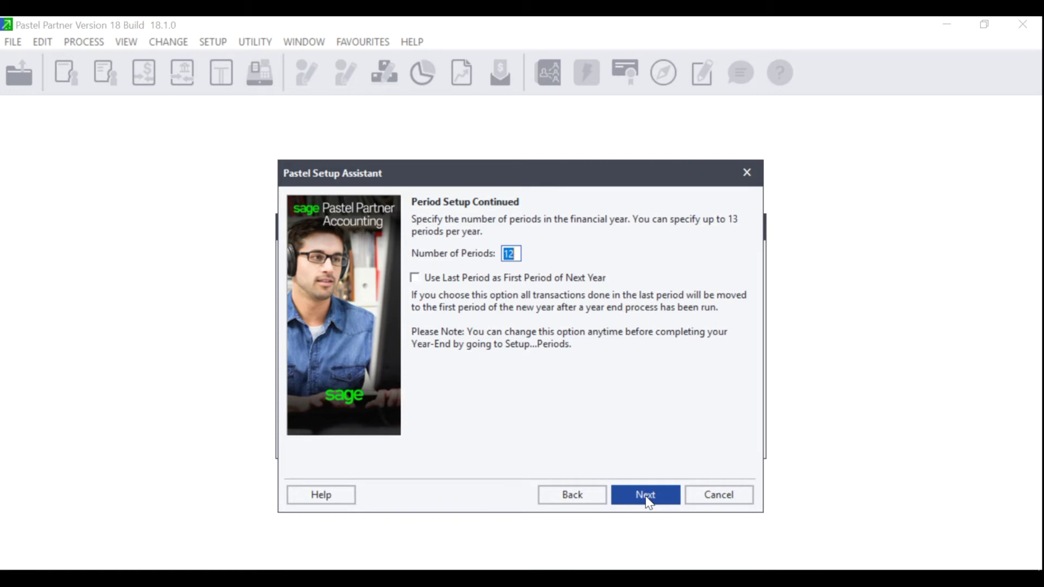
Set 13 periods per year and use the last period as next year's first
type("13")
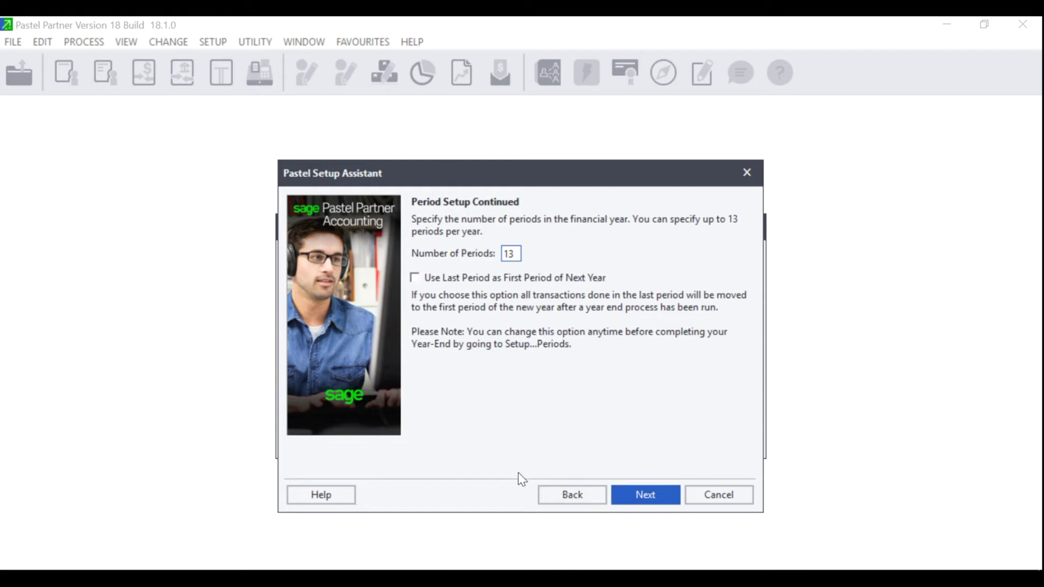
left_click(415, 278)
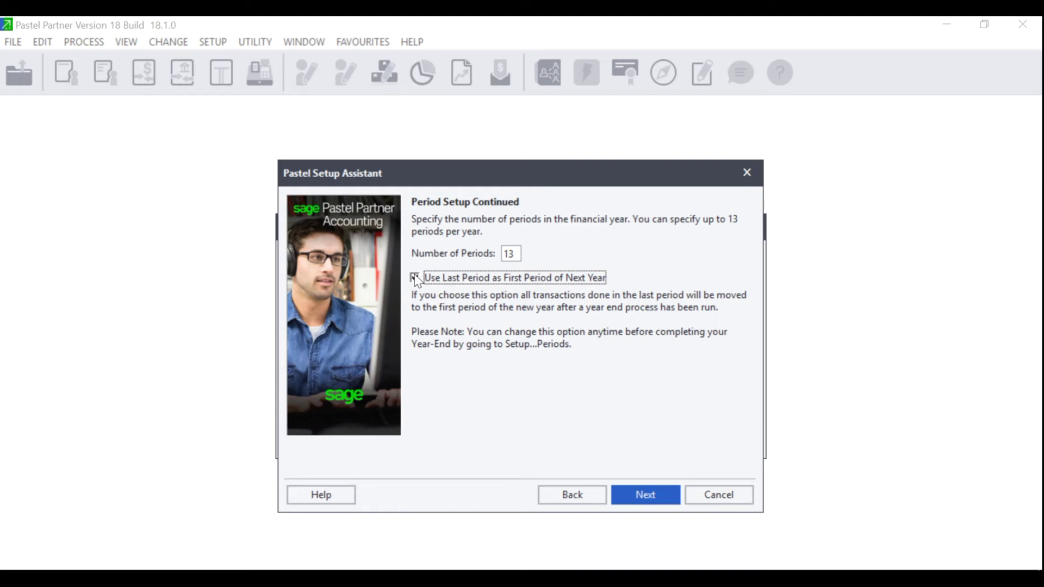
left_click(645, 499)
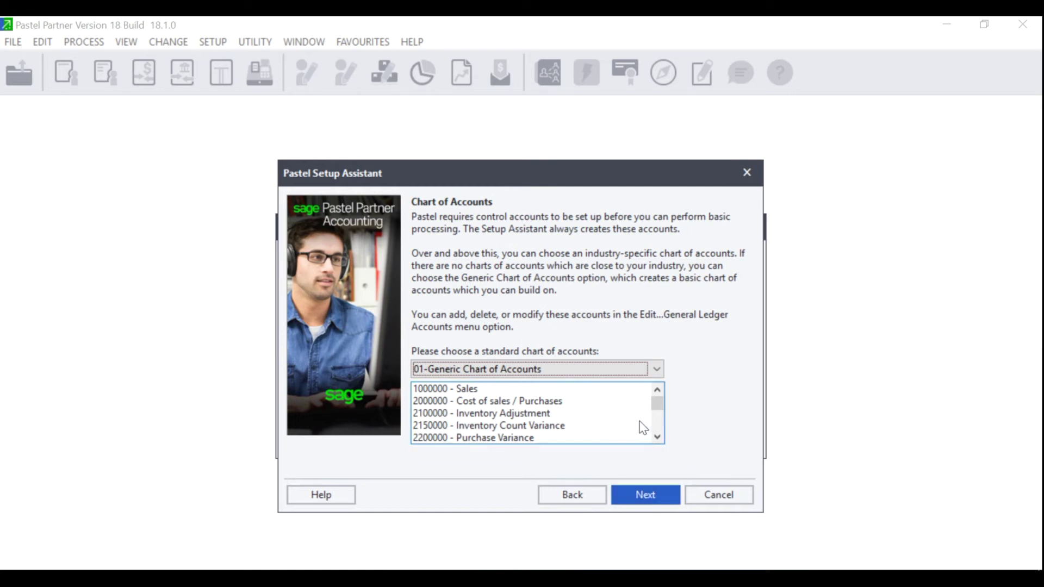
Preview the 04-Manufacturing chart, then settle on the 01-Generic Chart of Accounts
left_click(658, 370)
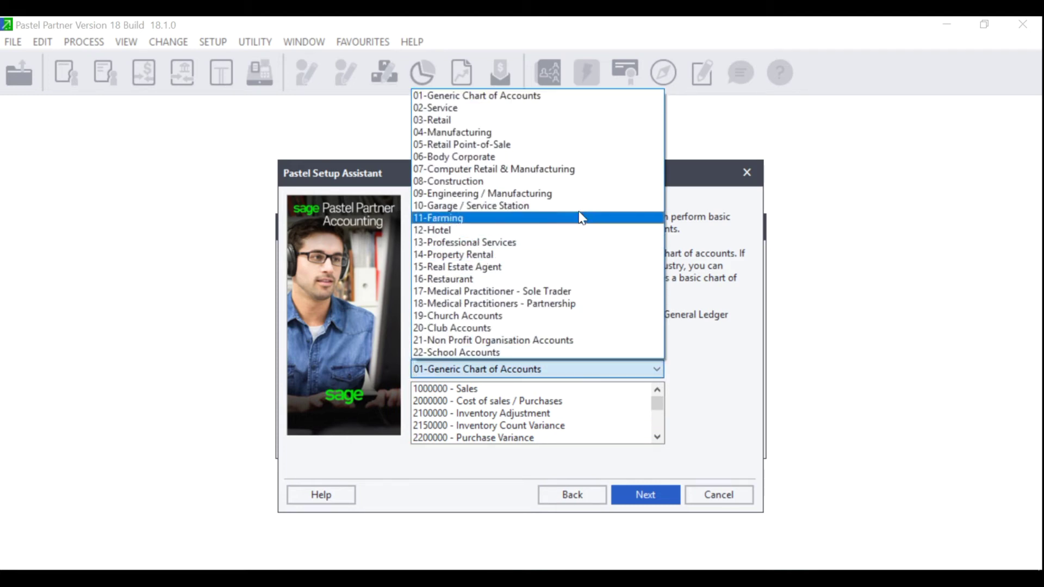
left_click(567, 136)
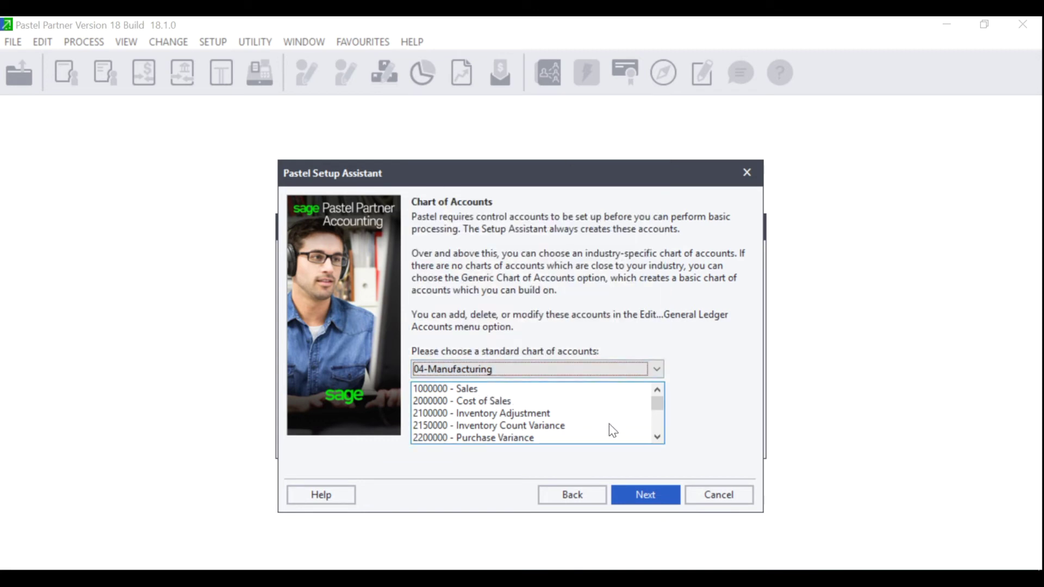
left_click(657, 436)
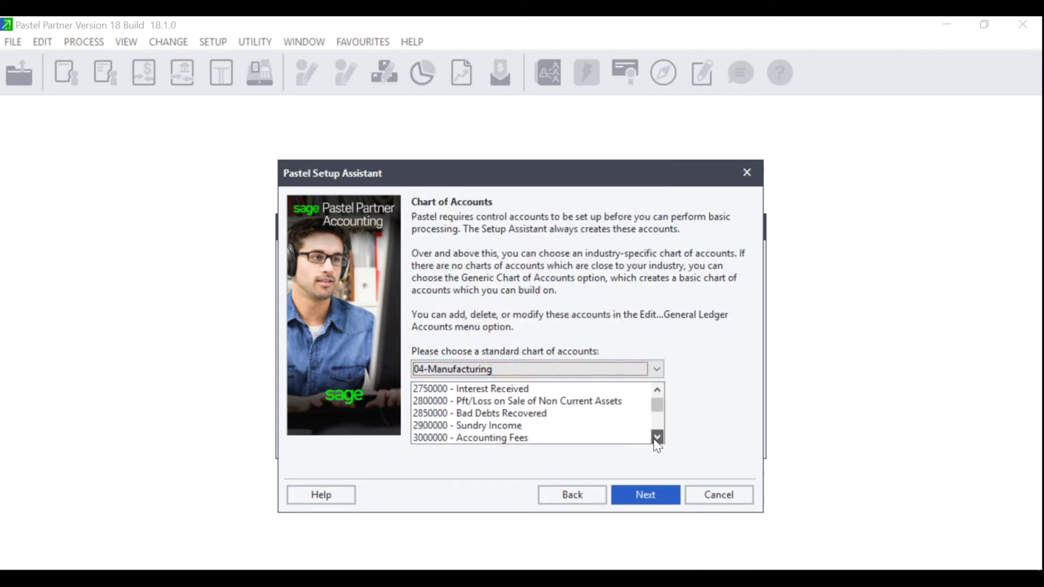
left_click(657, 367)
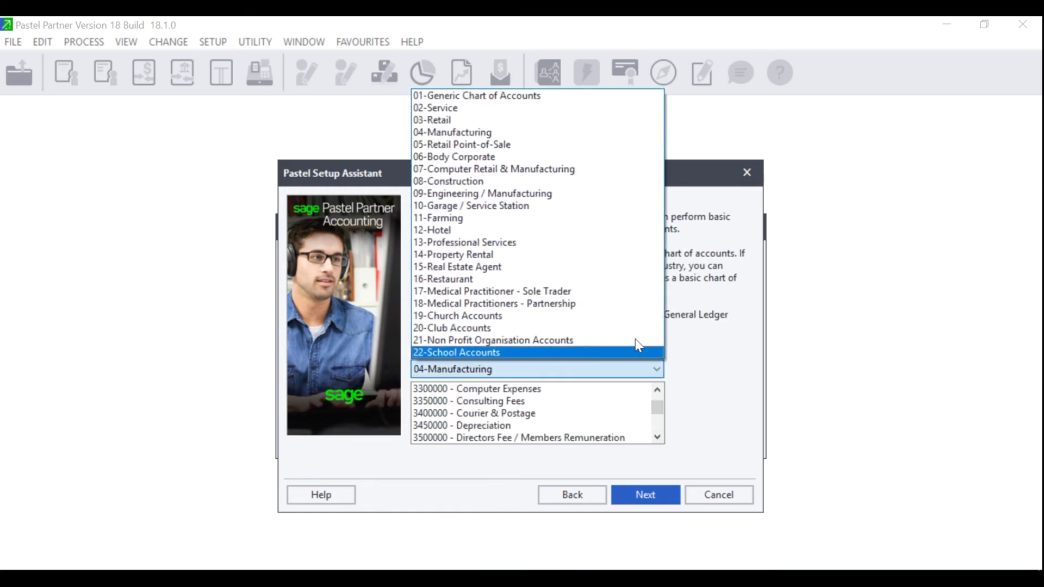
left_click(572, 97)
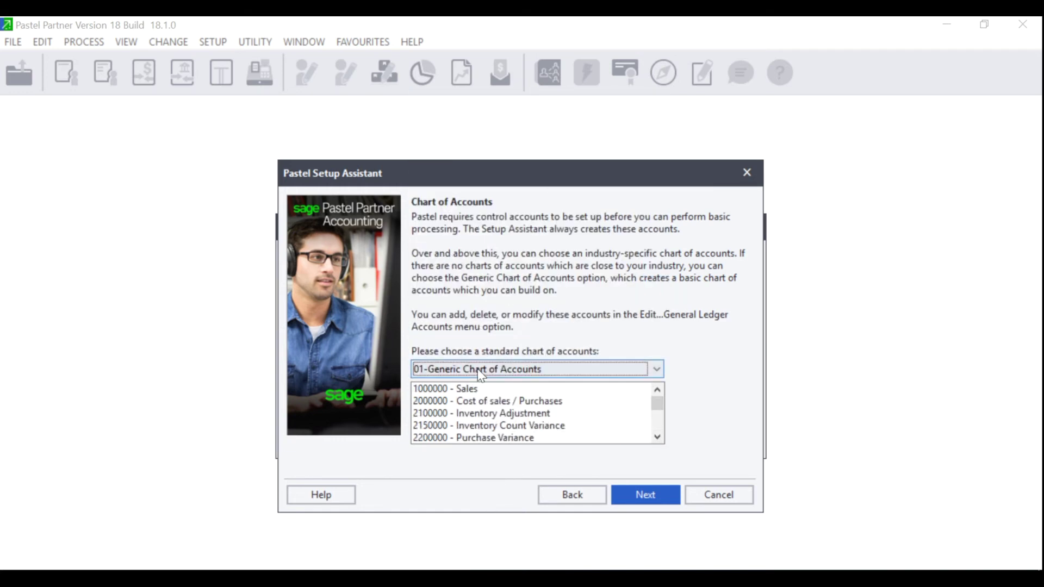
left_click(658, 437)
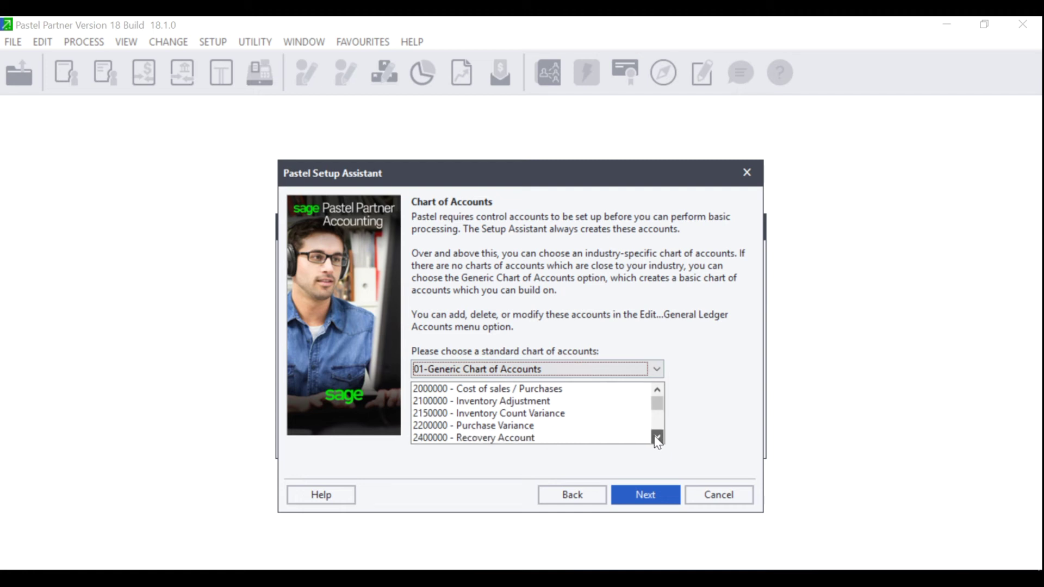
left_click(639, 497)
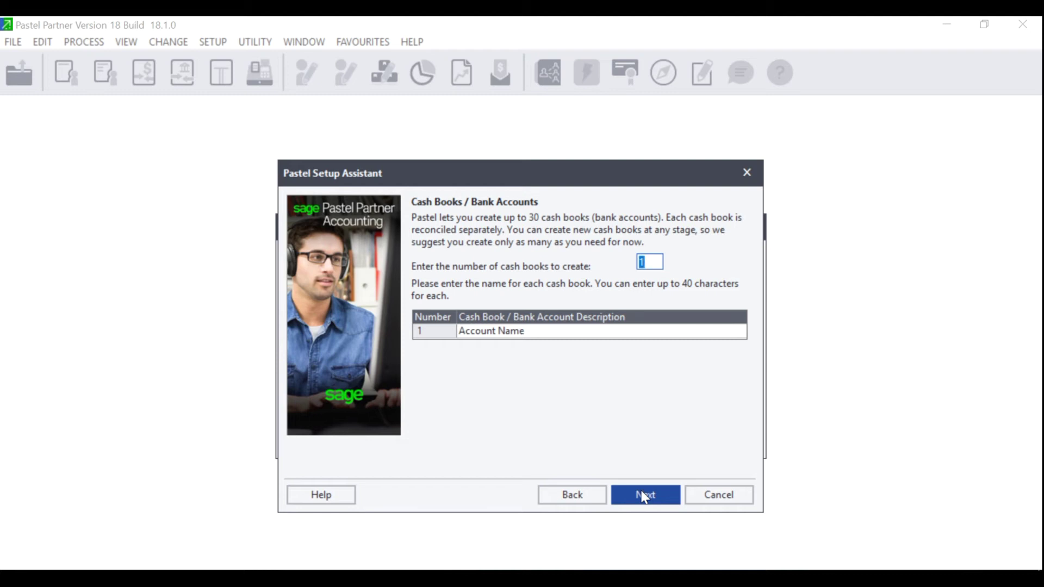
Set up two cash books named Std Bank and Petty cash
type("2")
key("Tab")
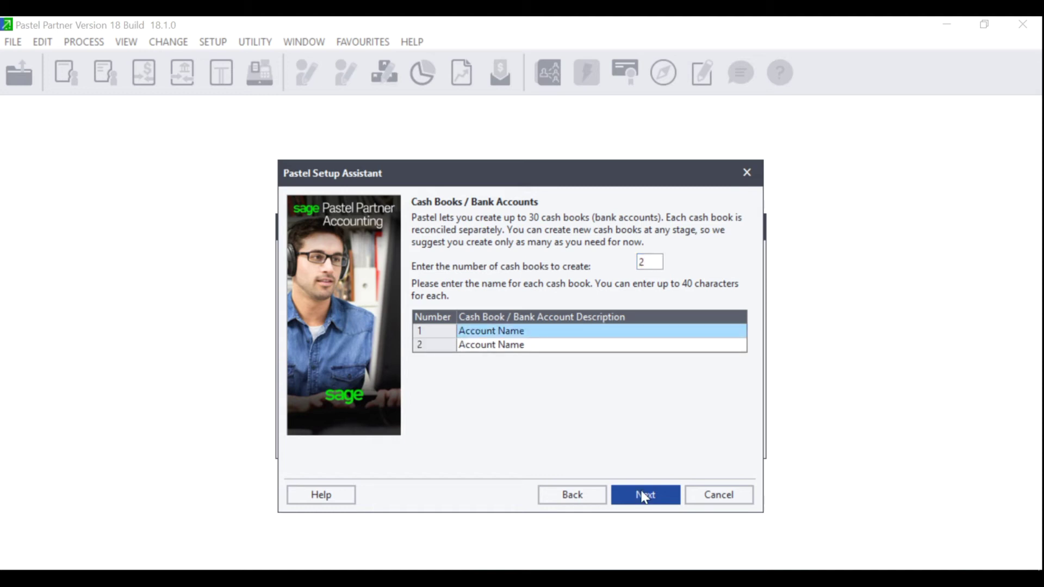
key("BackSpace")
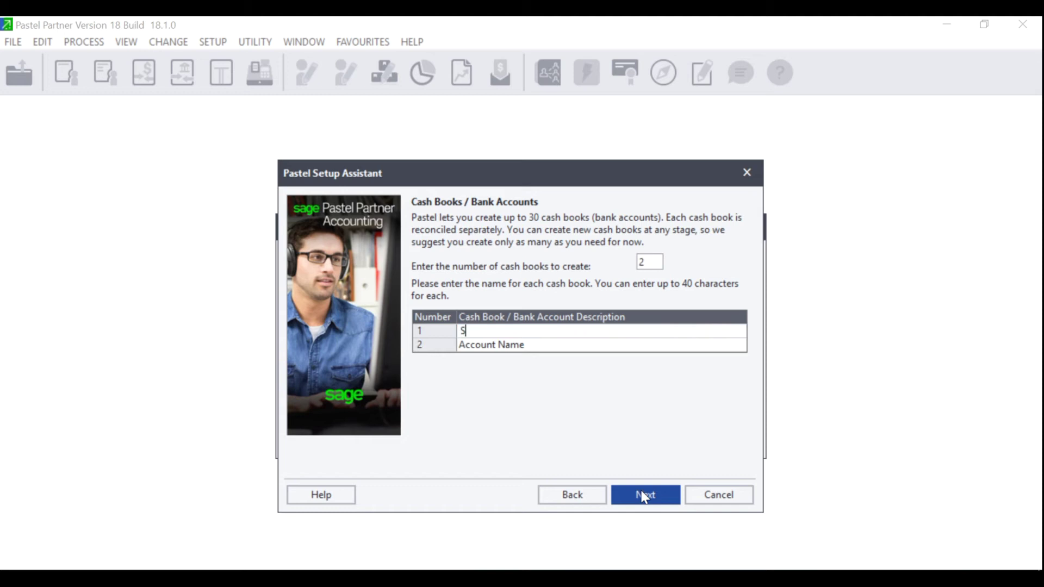
type("Std Bank")
left_click(531, 345)
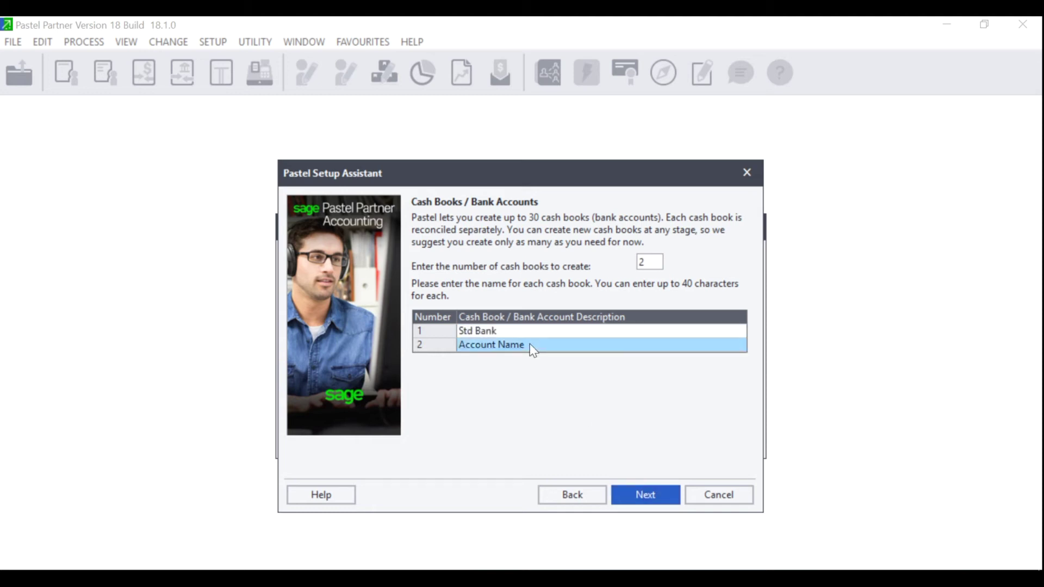
type("Petty")
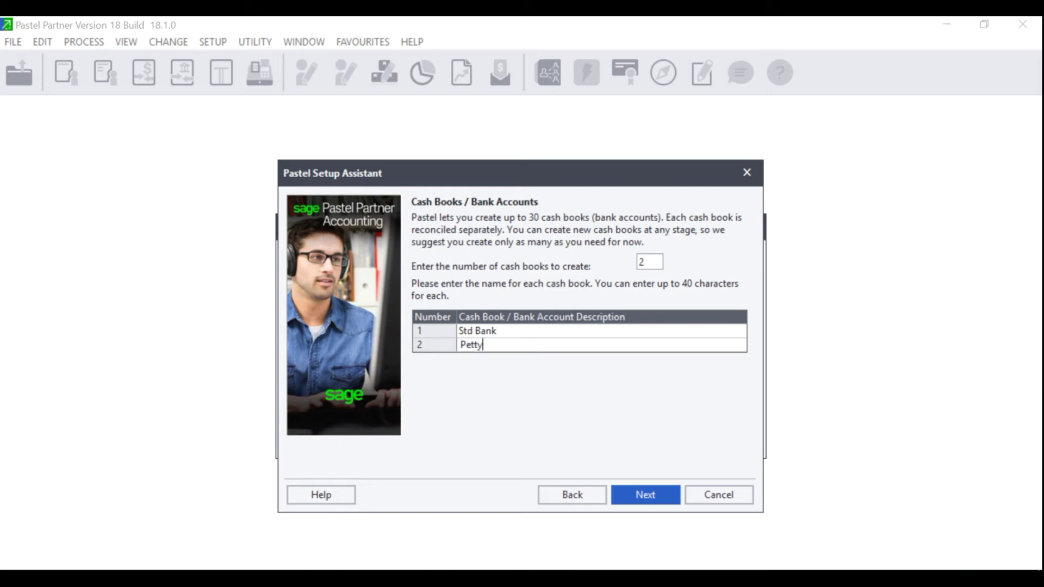
type(" cash")
left_click(642, 497)
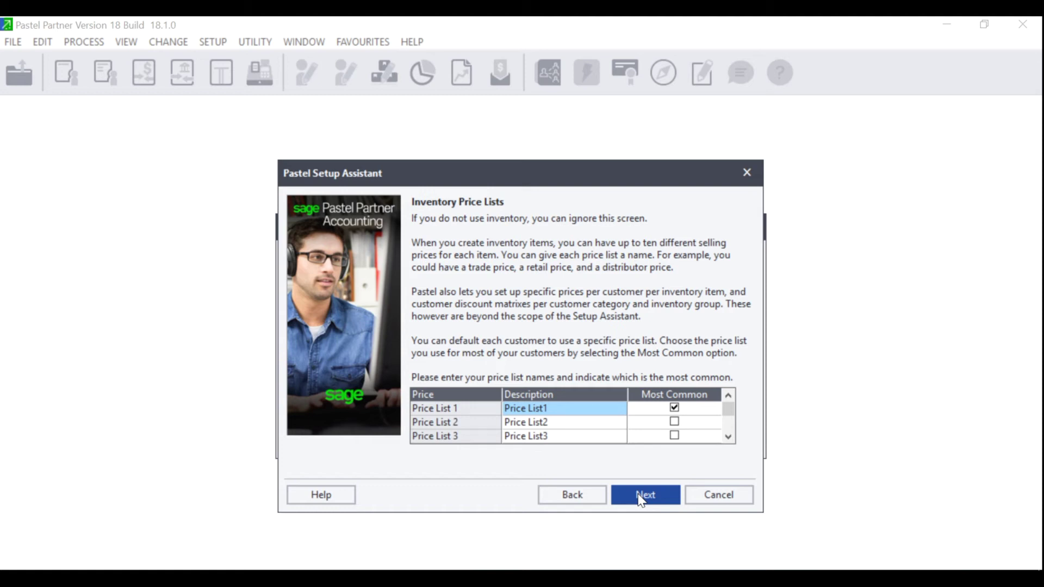
Rename price lists 1–3 to Wholesale, Retail and Member
left_click_drag(573, 403, 479, 404)
type("Who")
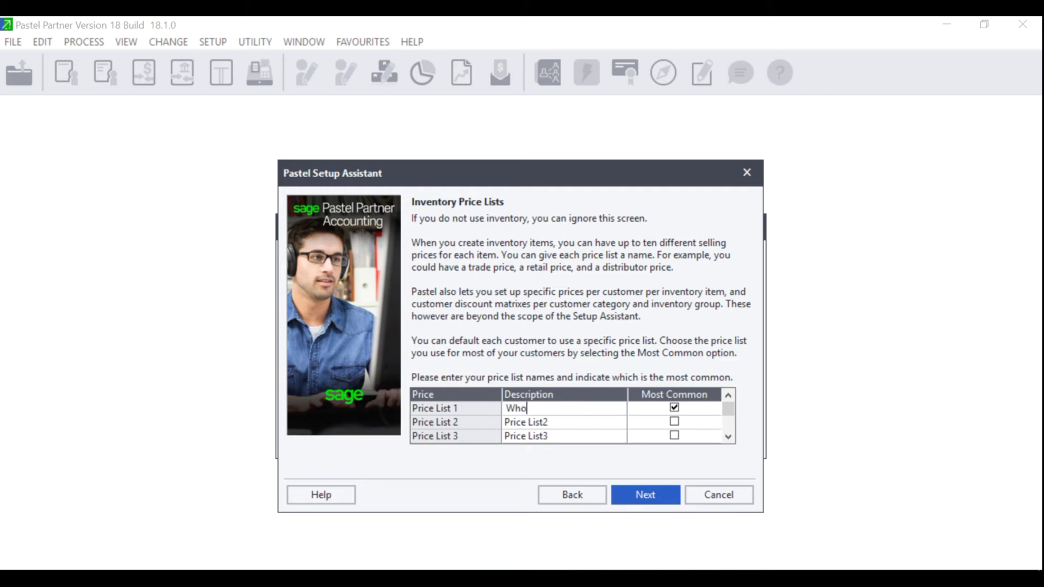
type("lesale")
left_click(566, 423)
type("Retai")
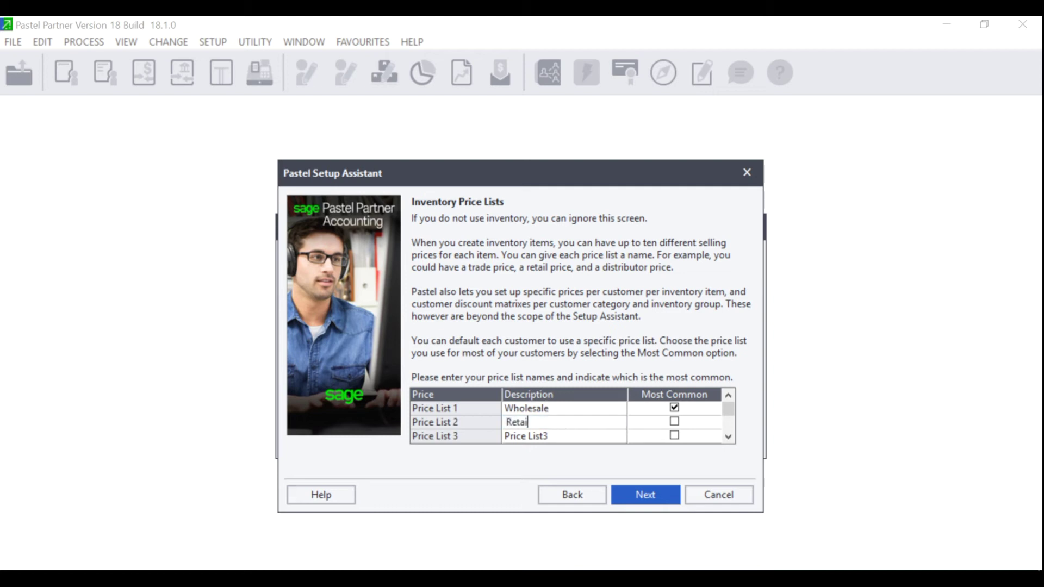
type("l")
left_click(591, 438)
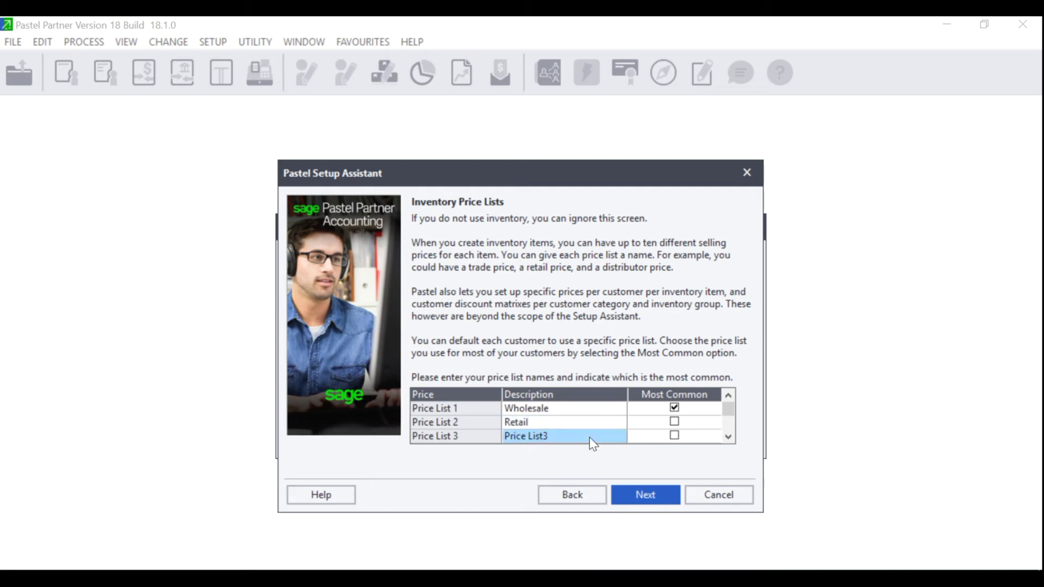
type("Member")
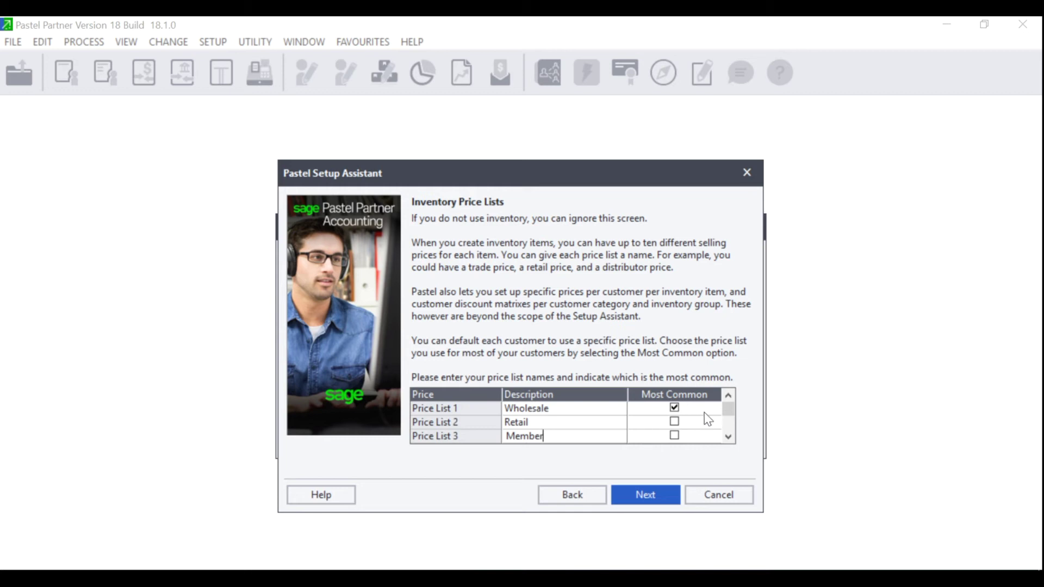
Mark Retail as the most common price list
mouse_move(729, 412)
left_mouse_down()
mouse_move(729, 449)
mouse_move(730, 397)
left_mouse_up()
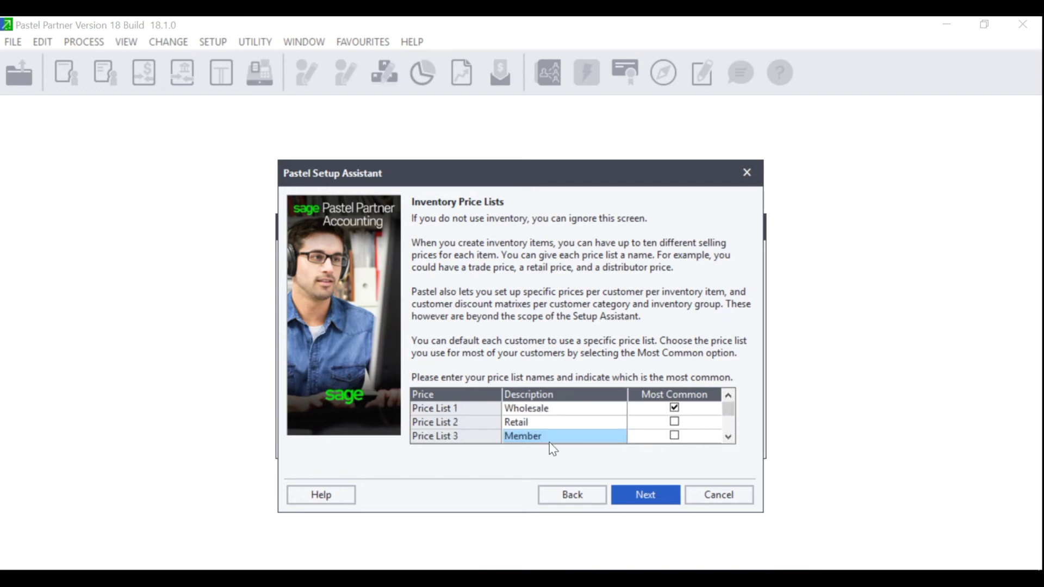
left_click(675, 422)
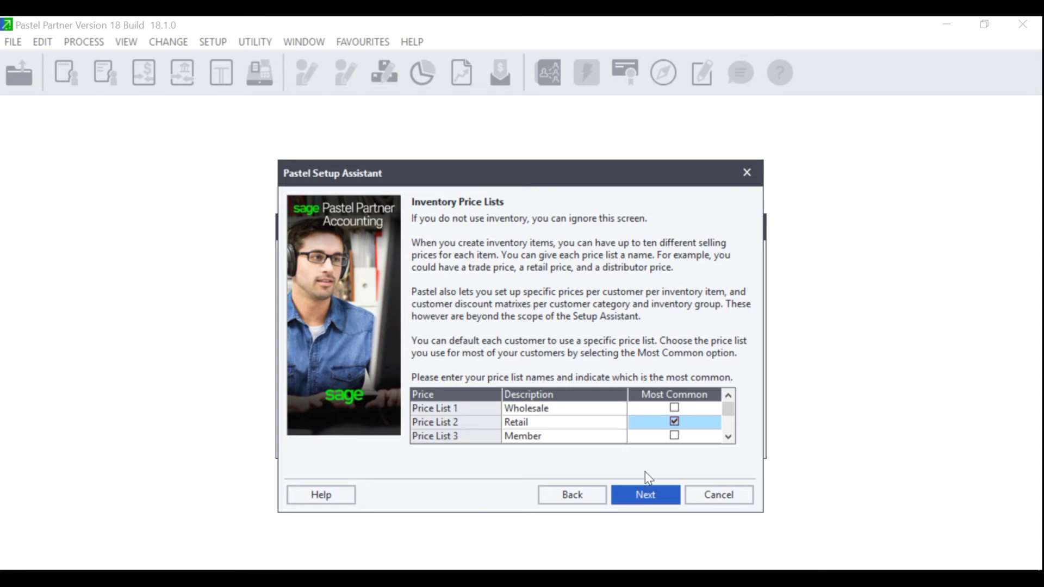
left_click(650, 496)
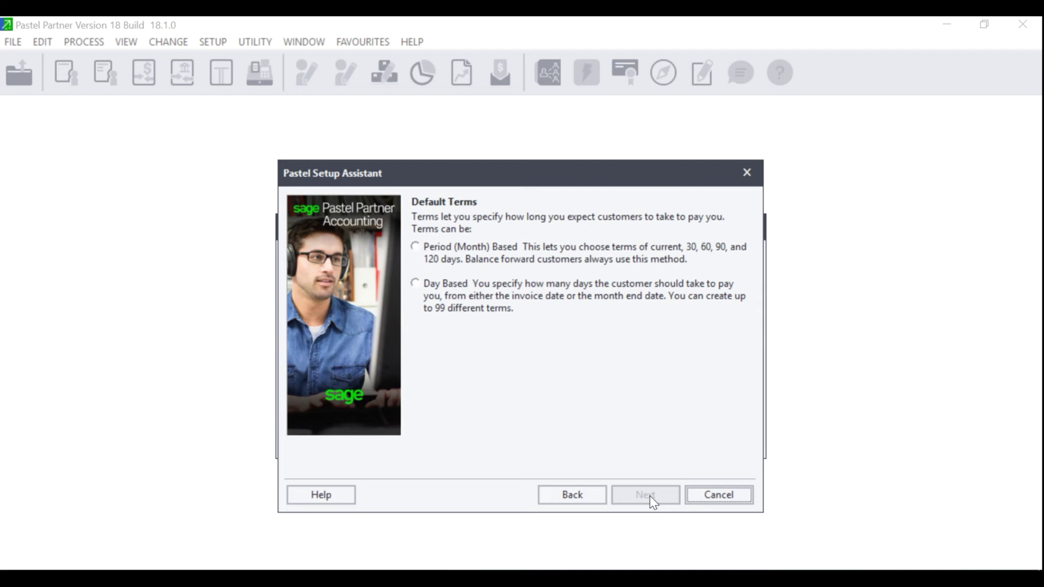
Use month-based customer terms with Current as the default for new customers
left_click(417, 246)
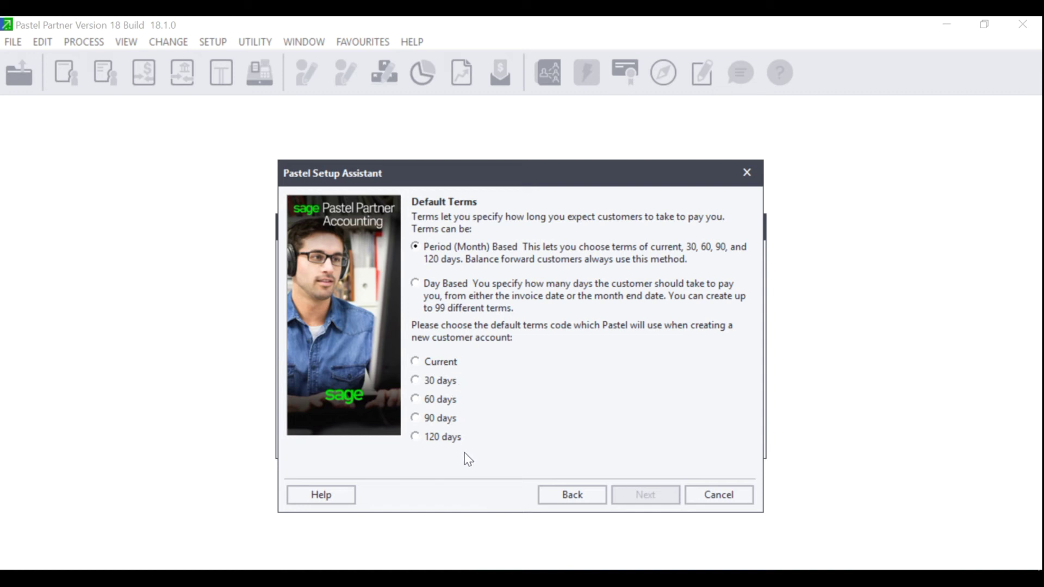
left_click(413, 284)
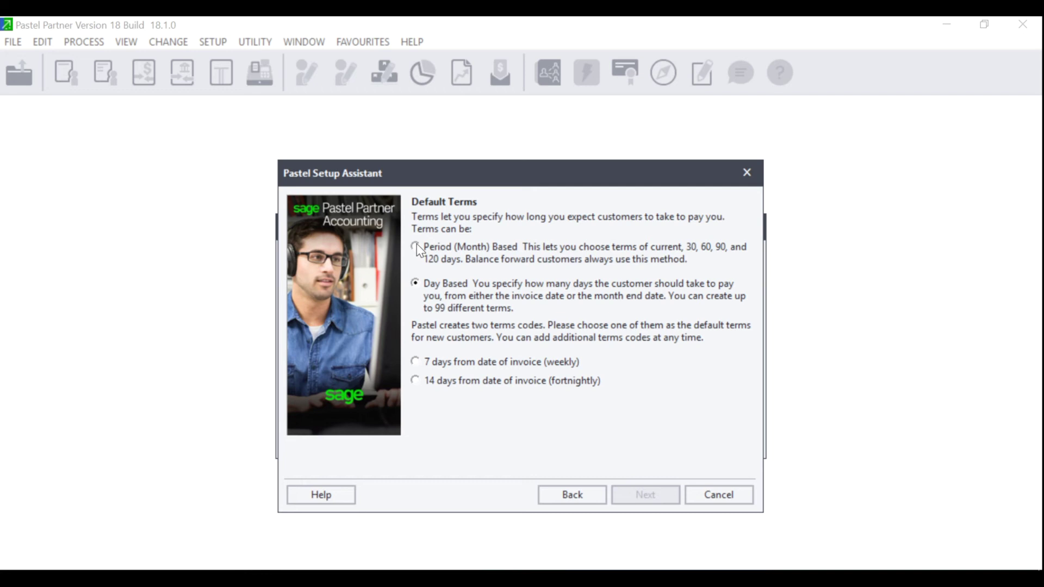
left_click(416, 247)
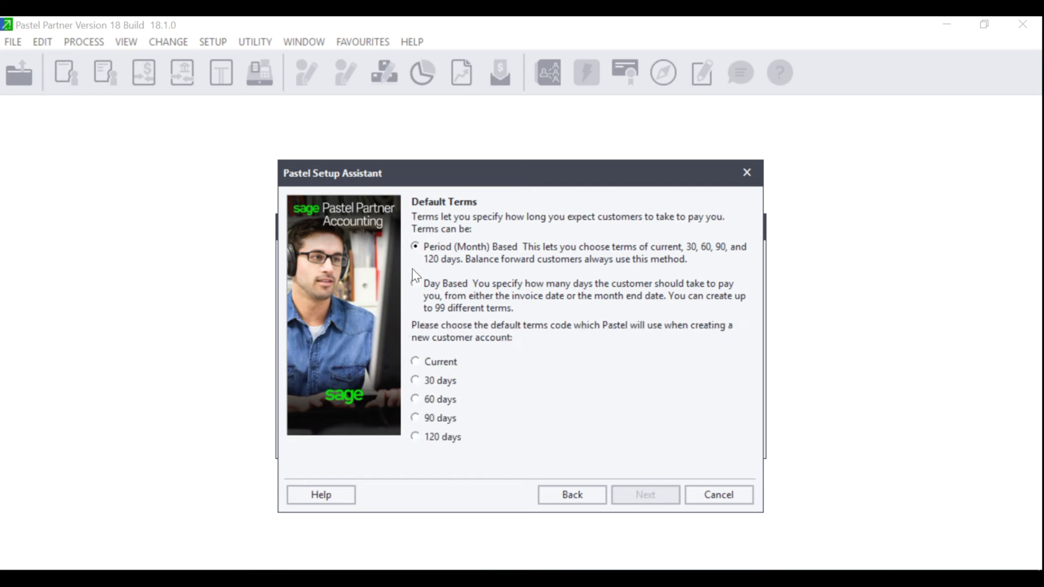
left_click(416, 362)
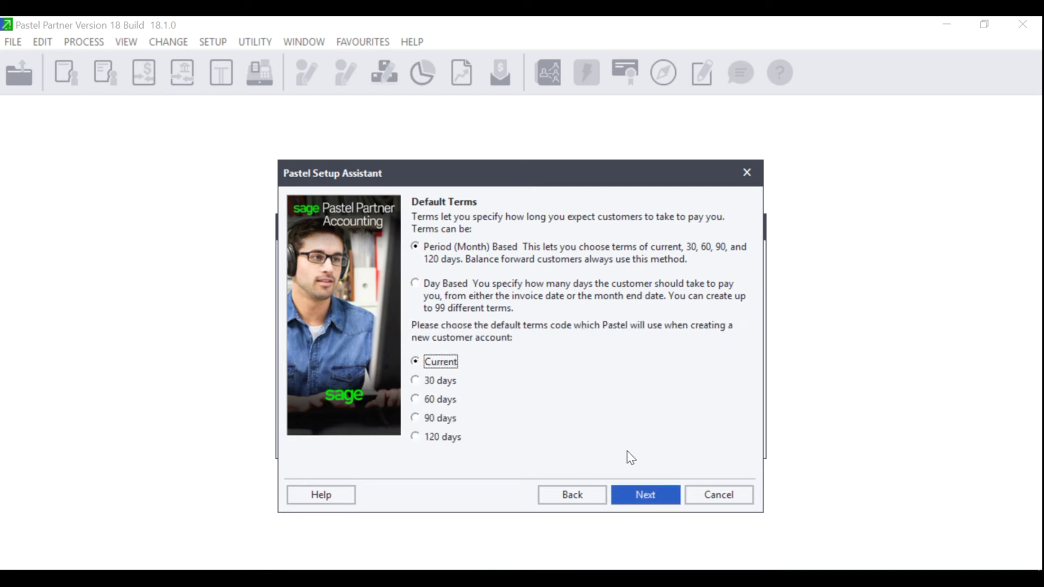
left_click(641, 494)
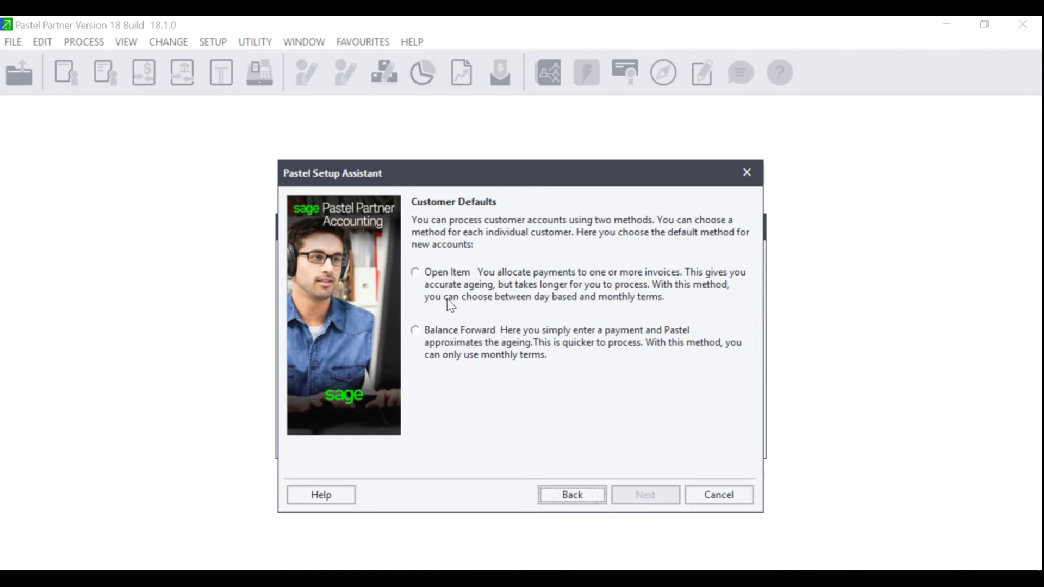
Make Open Item the default customer processing method and continue to Document Printing
left_click(454, 288)
left_click(634, 492)
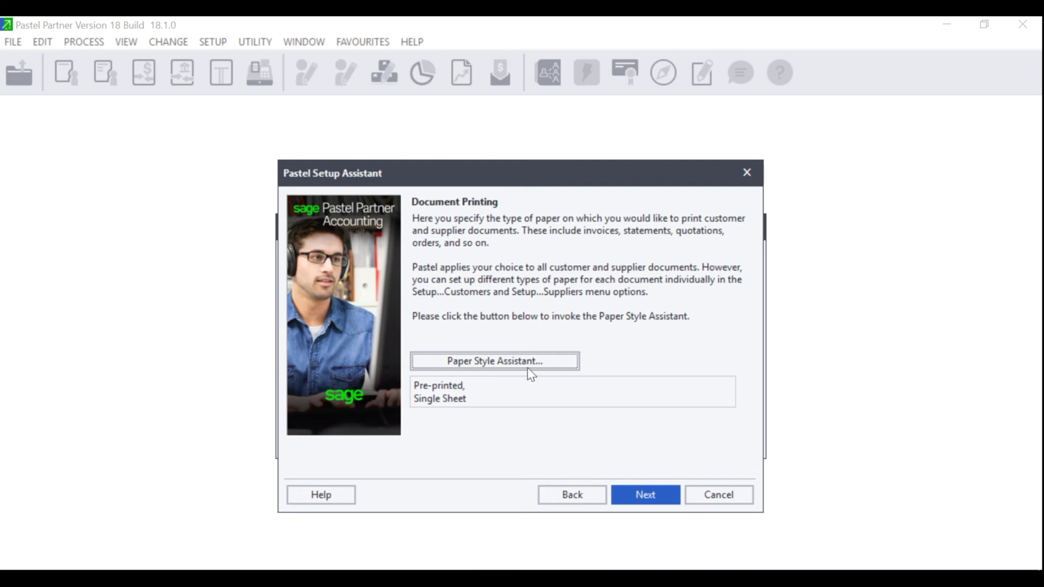
Launch the Paper Style Assistant from the Document Printing page
left_click(512, 367)
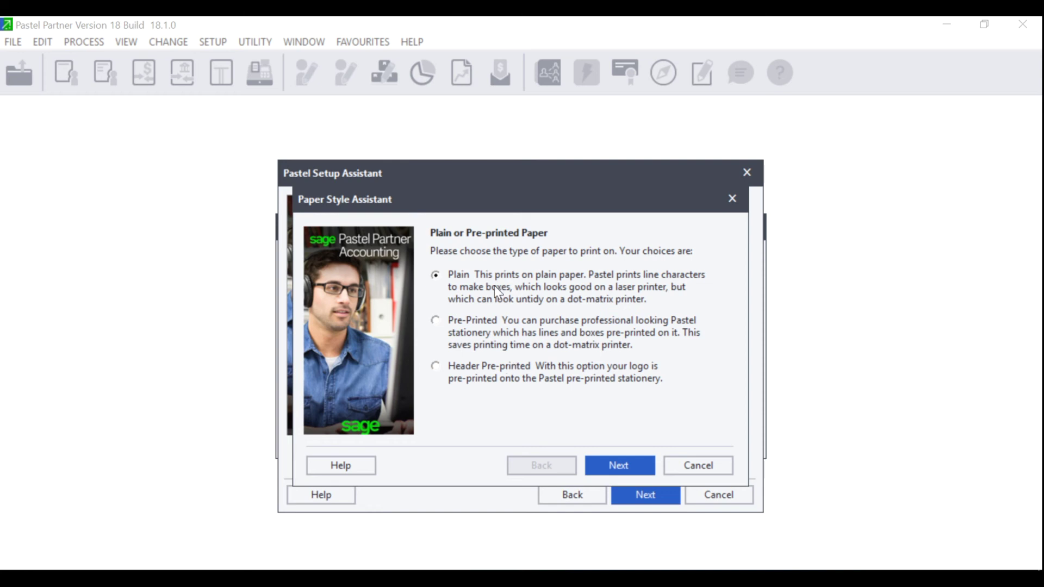
Set the document paper style to Plain, Single Sheet and advance to Create Company
left_click(619, 466)
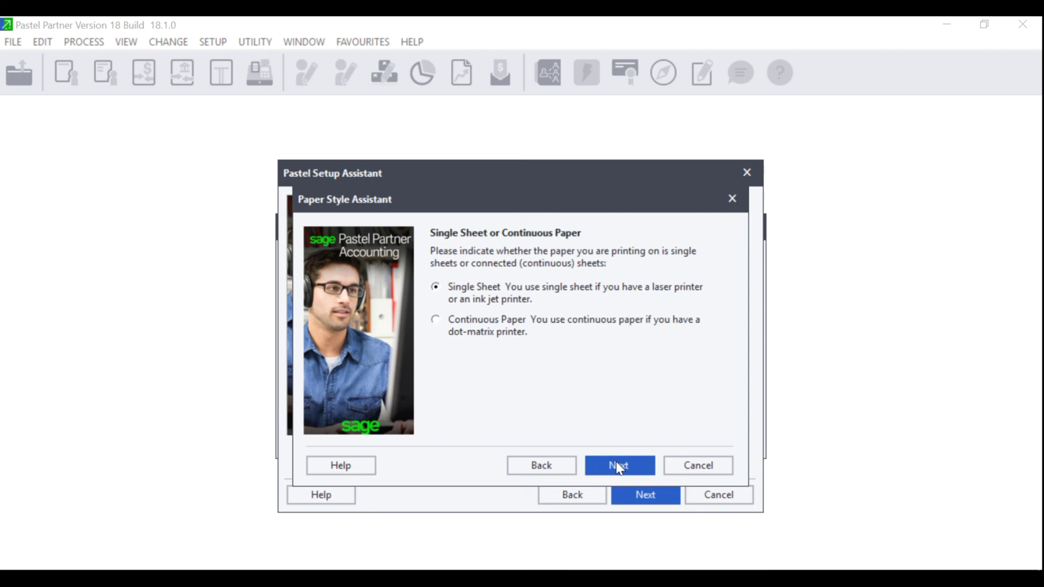
left_click(617, 463)
left_click(618, 466)
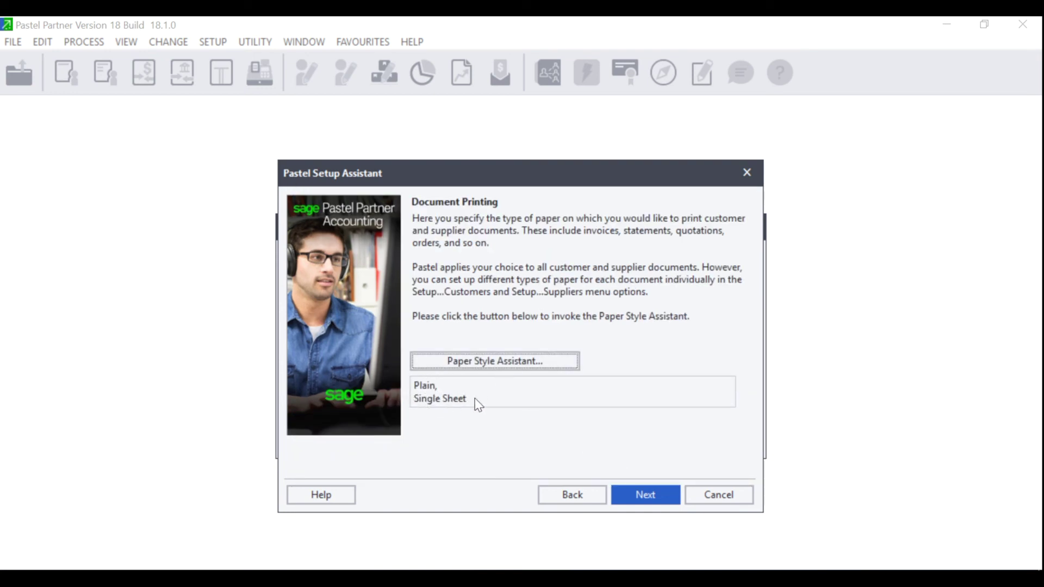
left_click(654, 495)
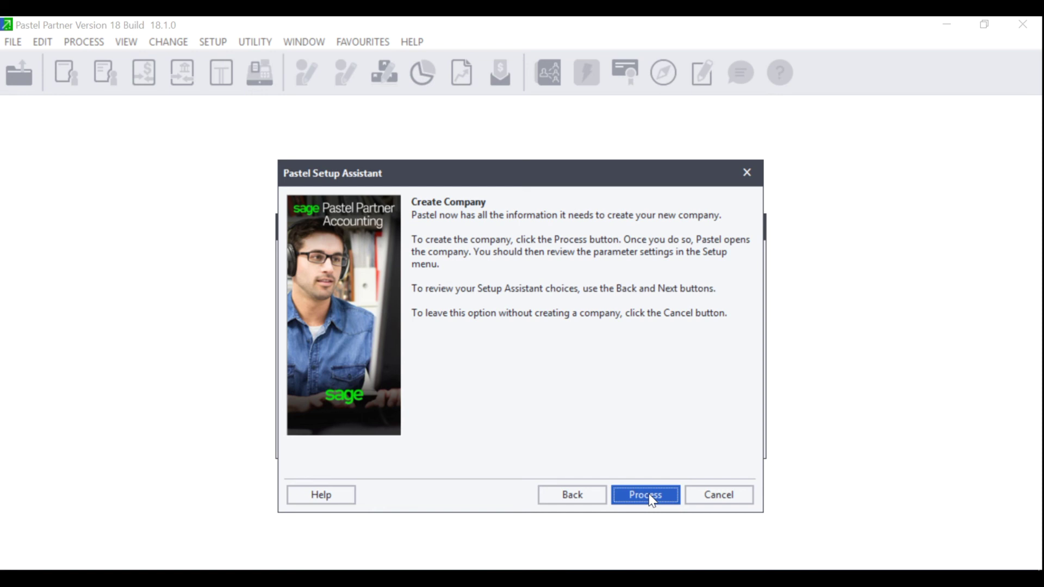
Process the company creation and close the Setup Assistant
left_click(650, 496)
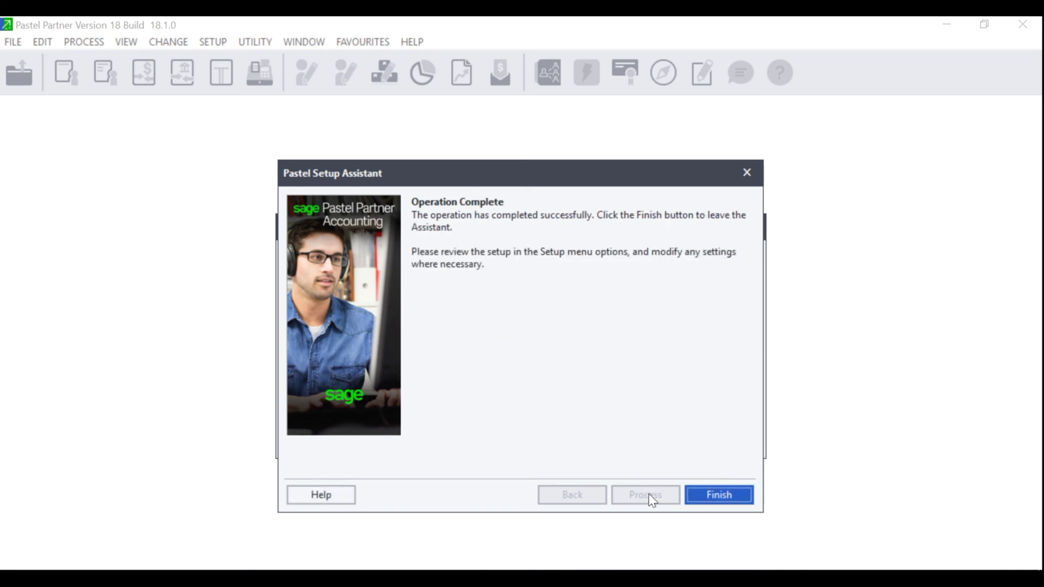
left_click(729, 496)
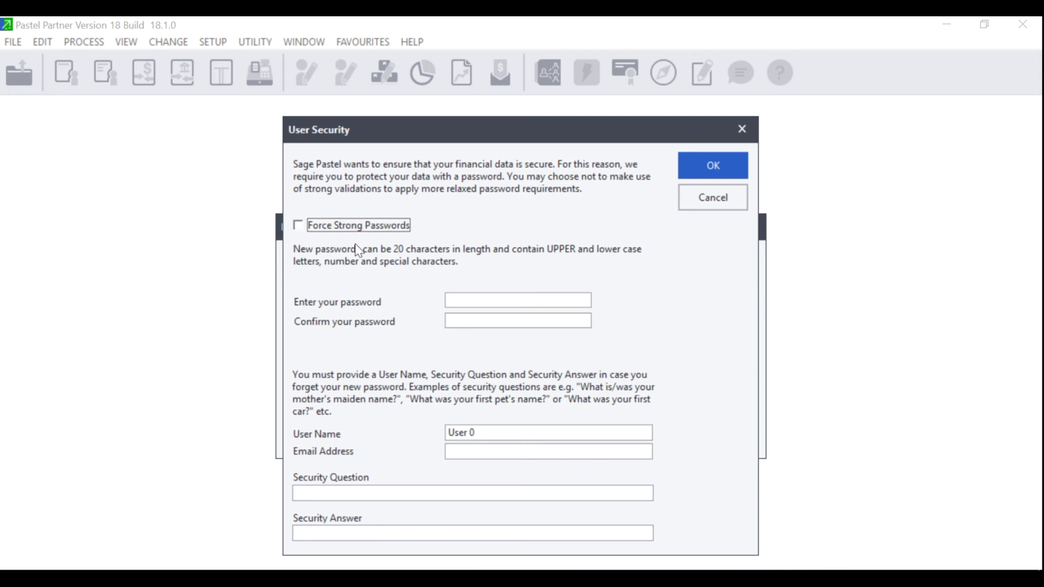
Leave Force Strong Passwords off, then enter and confirm the user's password
left_click(327, 226)
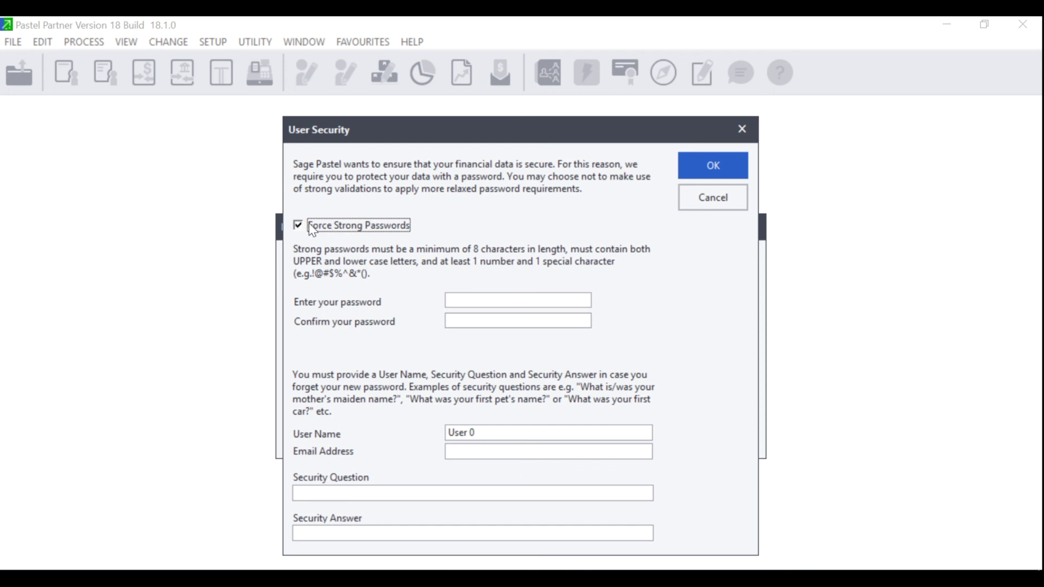
left_click(299, 225)
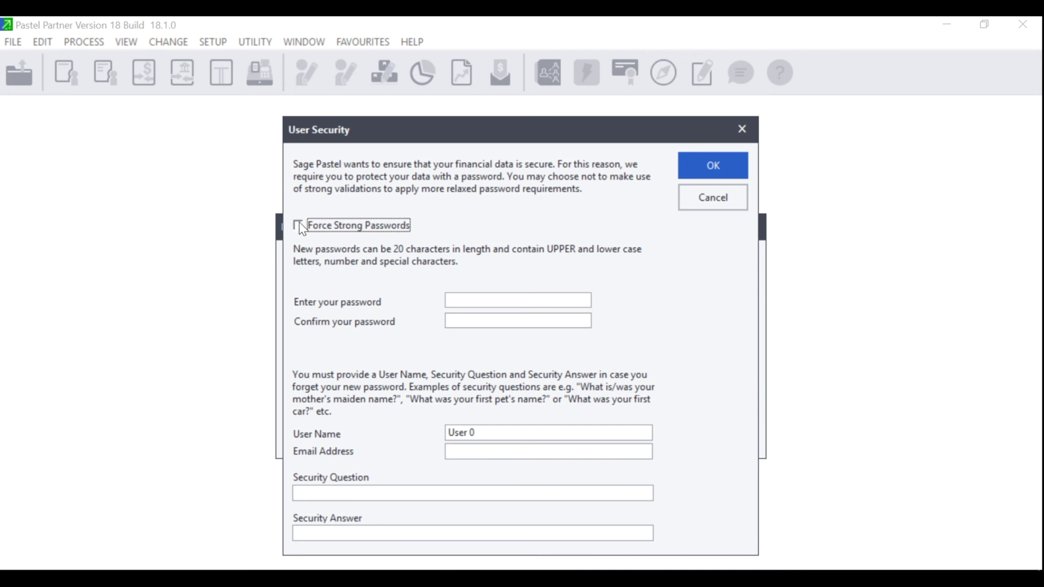
left_click(463, 303)
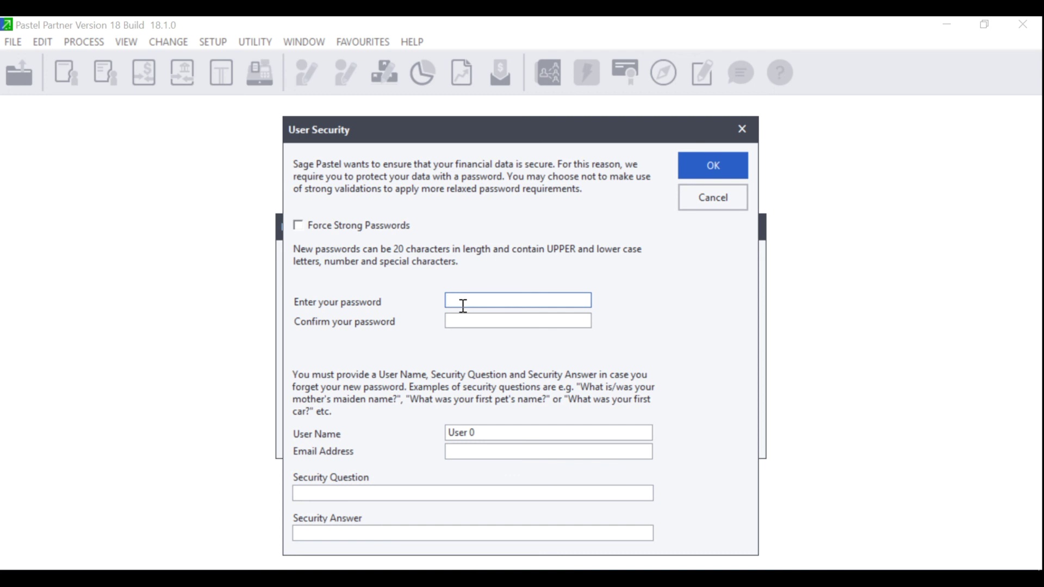
type("1")
key("Tab")
type("1")
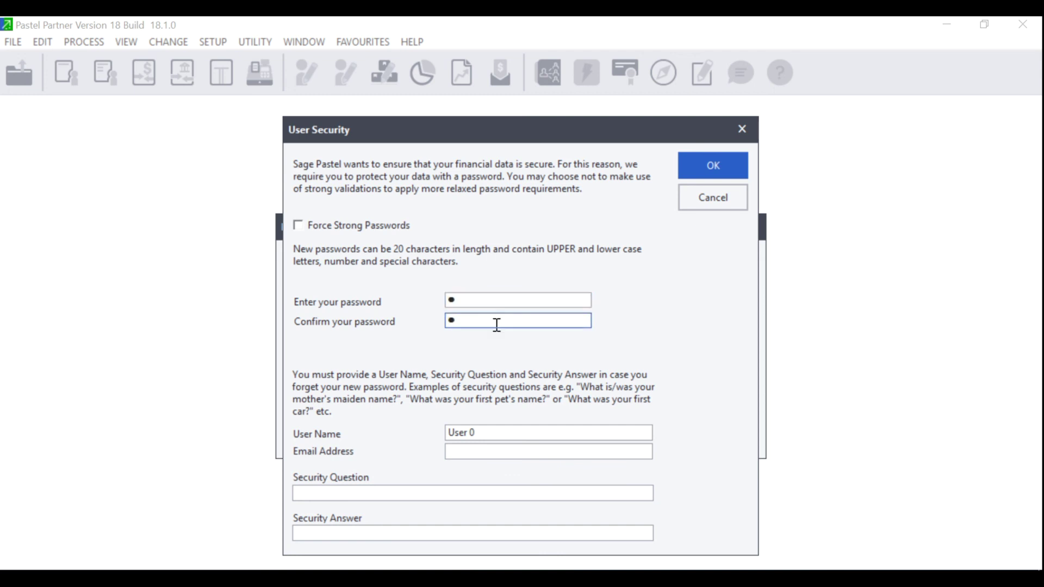
Replace the default User 0 name with the user's name and fill in their e-mail address
left_click(483, 433)
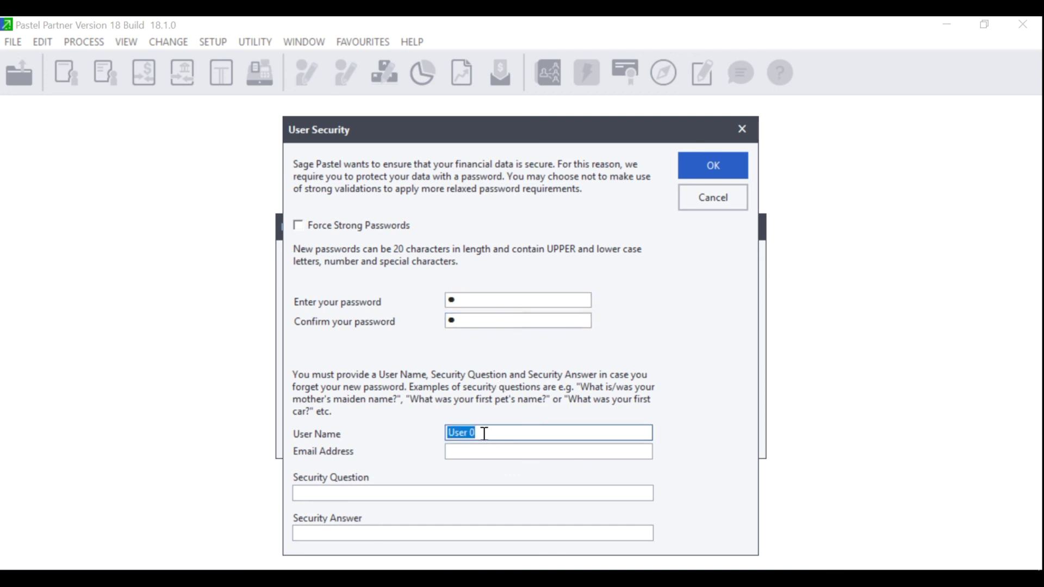
key("BackSpace")
type("Joanne")
left_click(466, 451)
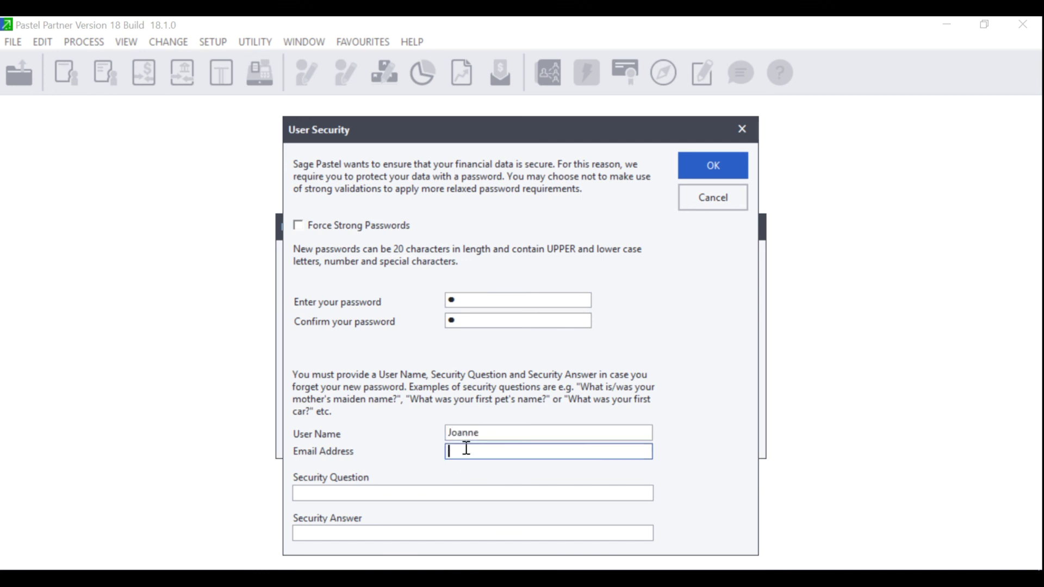
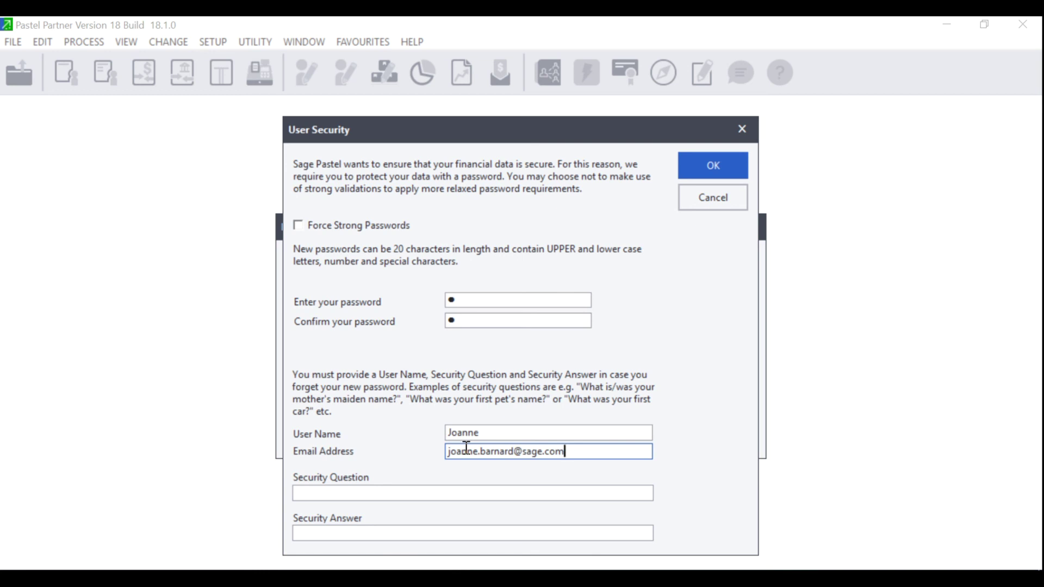
Set the security question 'What is the name of your cat?' with its answer, and confirm with OK
left_click(344, 489)
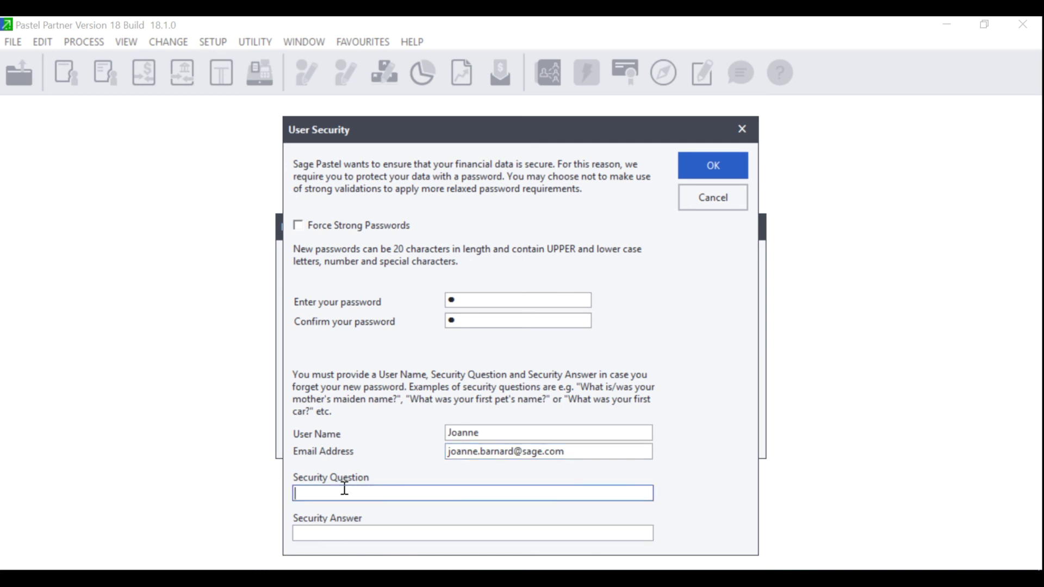
type("What is the name of your cat?")
left_click(322, 535)
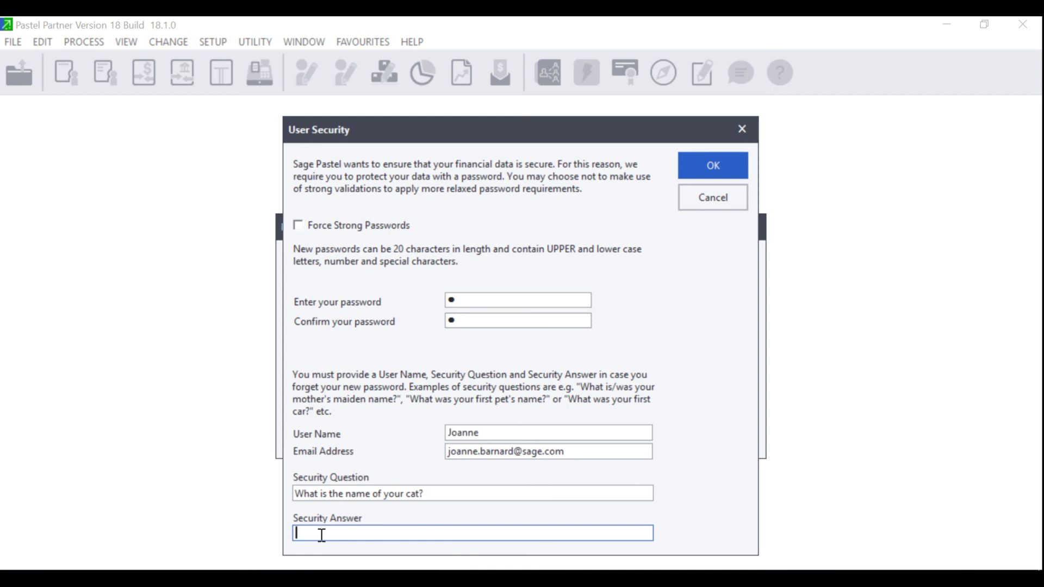
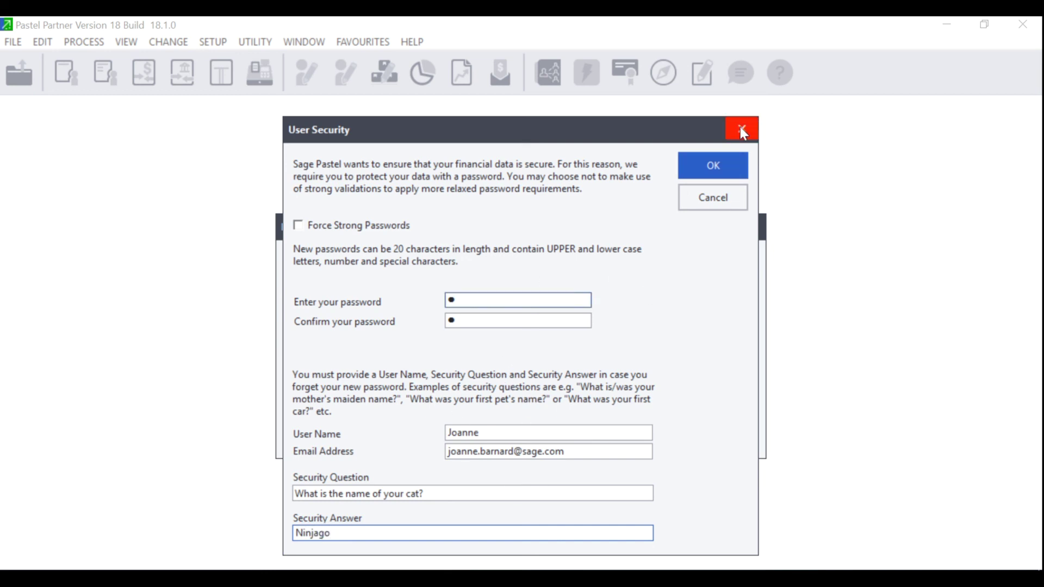
left_click(719, 158)
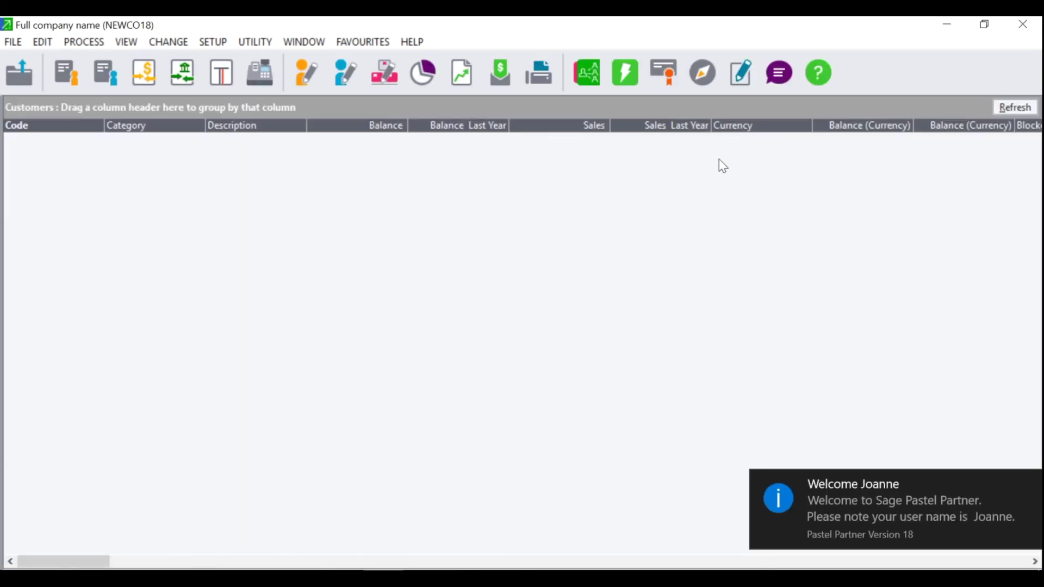